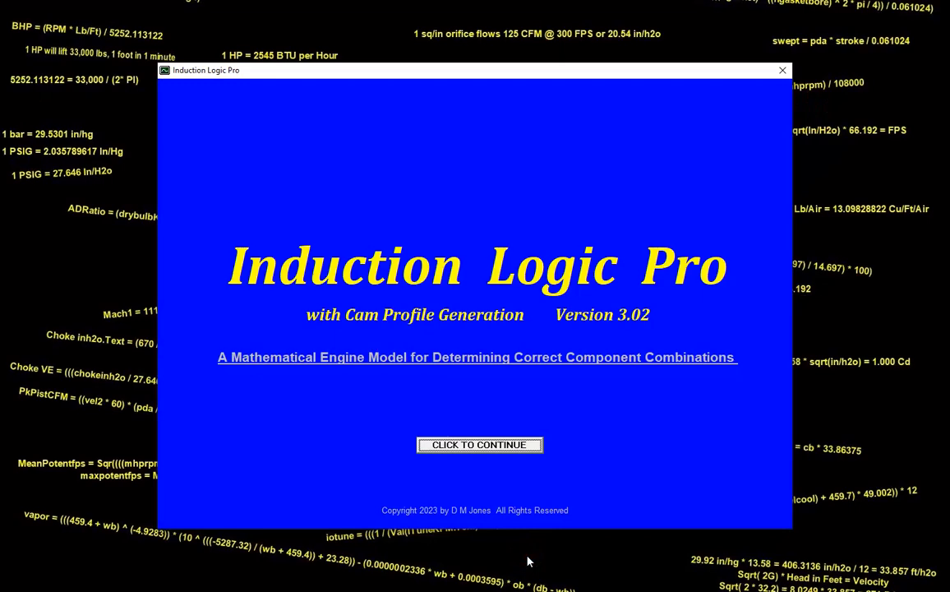
Step: Enter the program's main form, view the intake port and runner calculations, and return
left_click(501, 446)
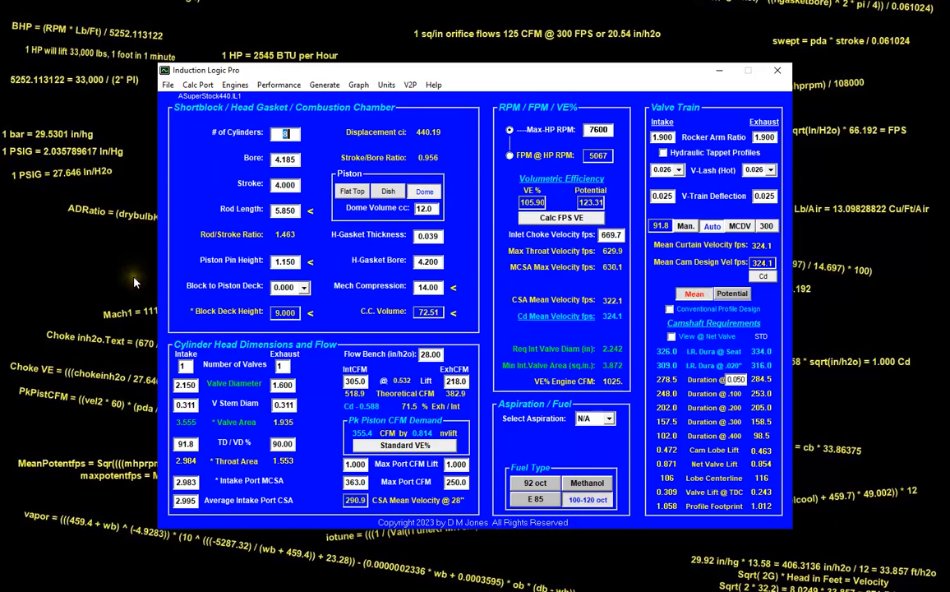
left_click(197, 87)
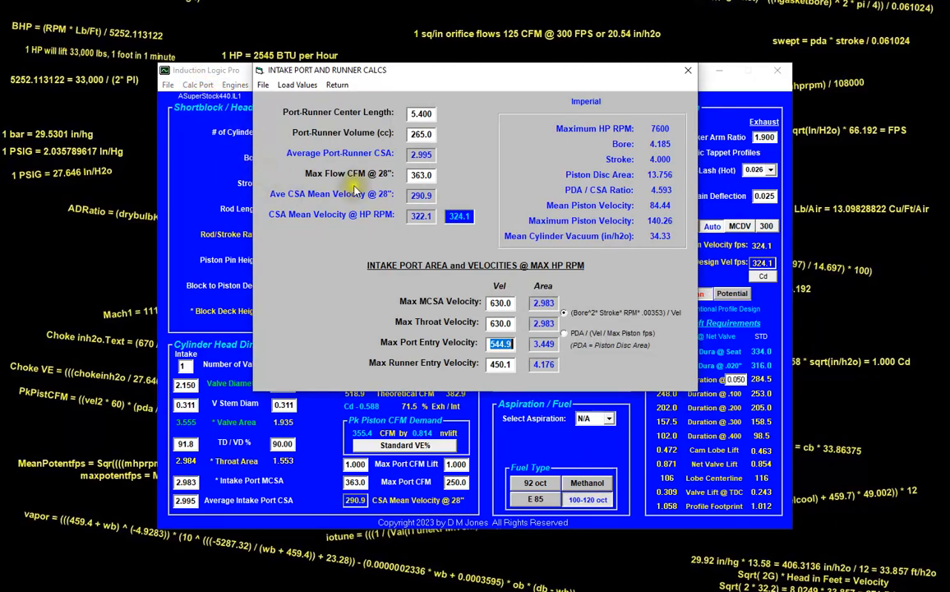
left_click(338, 86)
Step: Look through the manufacturer list in the Engine Manufacturers Database and cancel without loading values
left_click(239, 86)
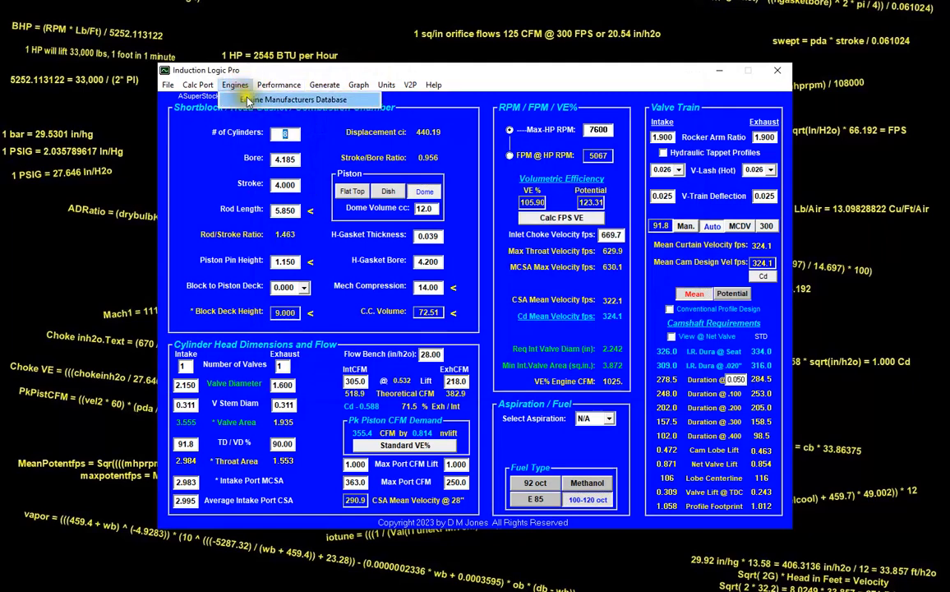
left_click(247, 99)
left_click(528, 247)
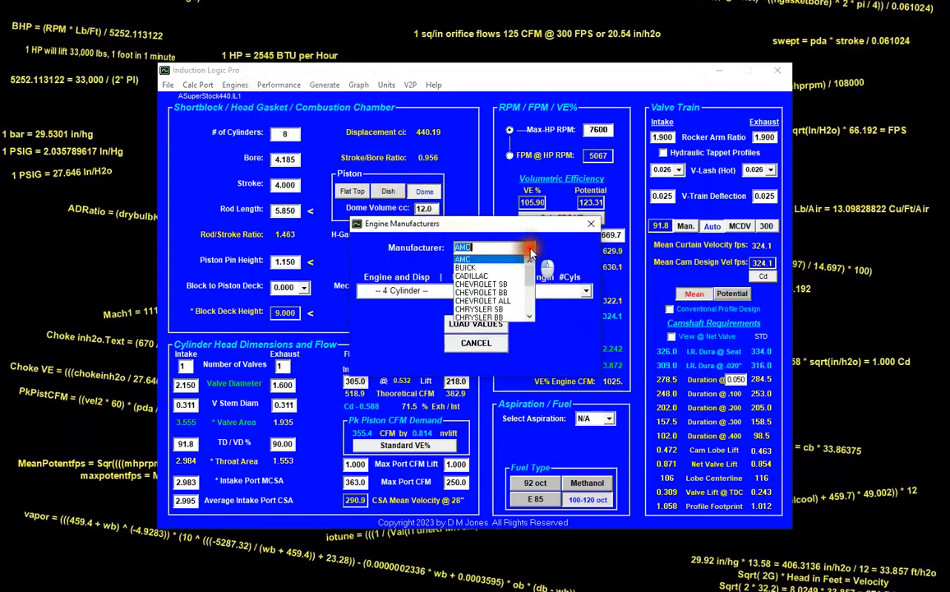
left_click(530, 250)
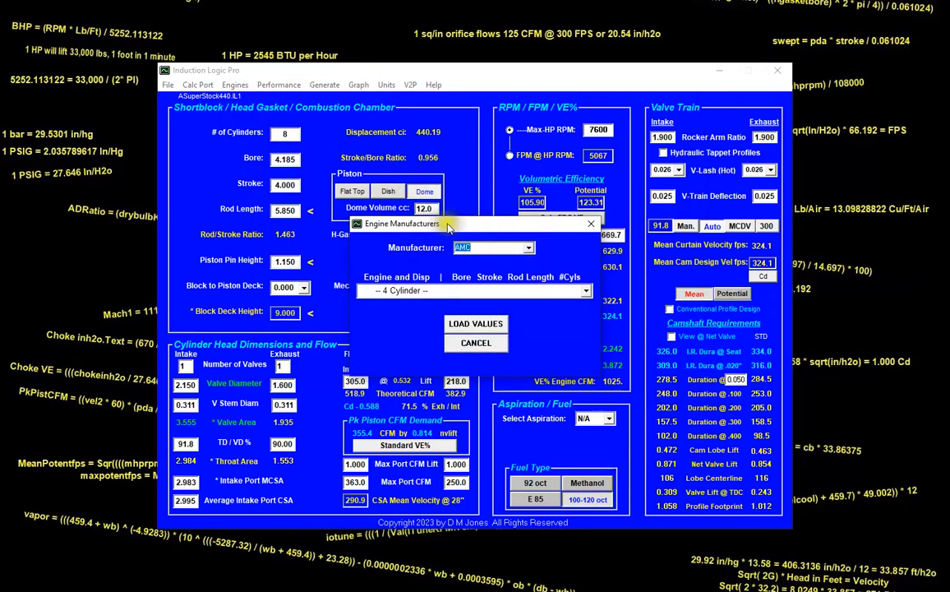
left_click(477, 344)
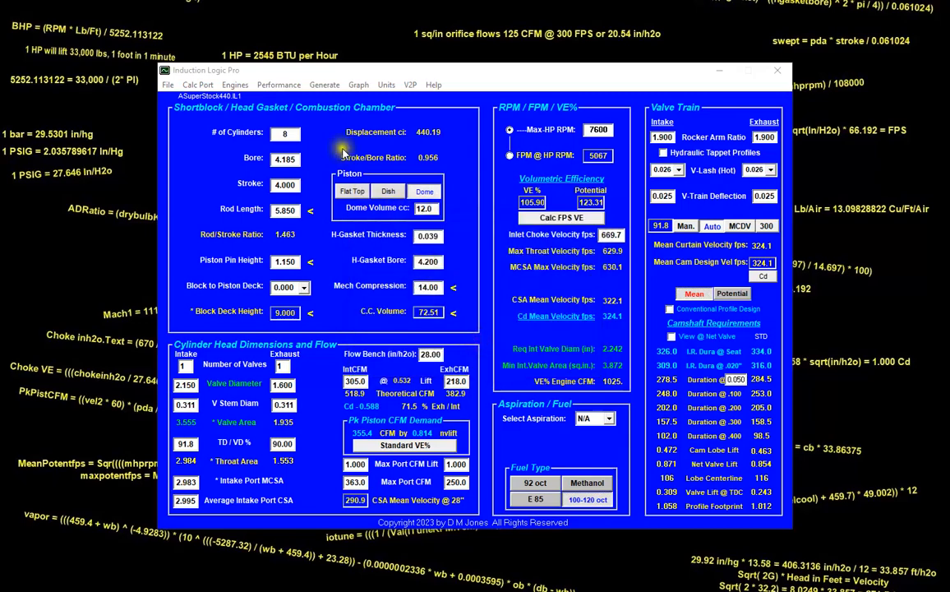
Step: Load the baseline fuel and VE% values for 100-120 octane in the performance form and return to the main form
left_click(284, 86)
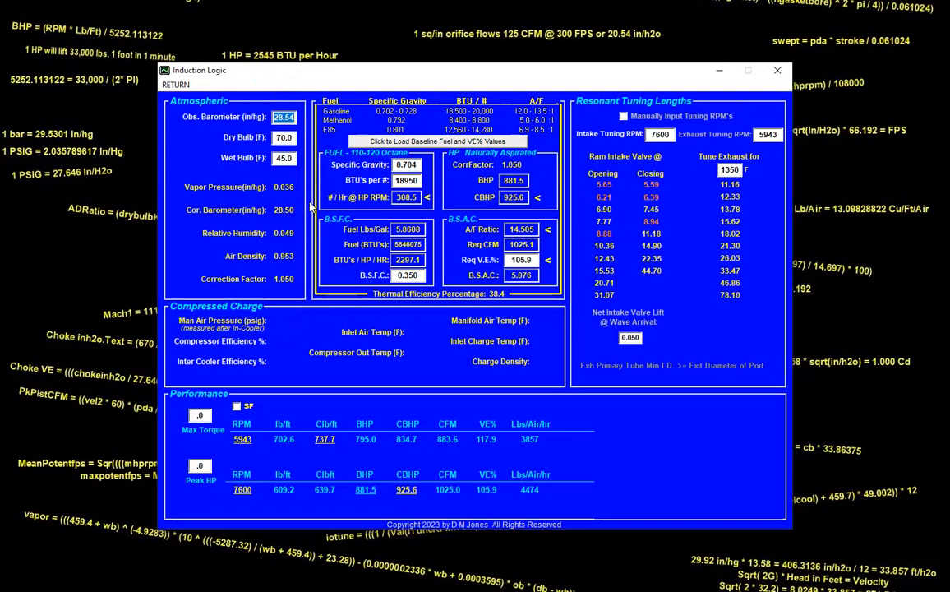
left_click(433, 123)
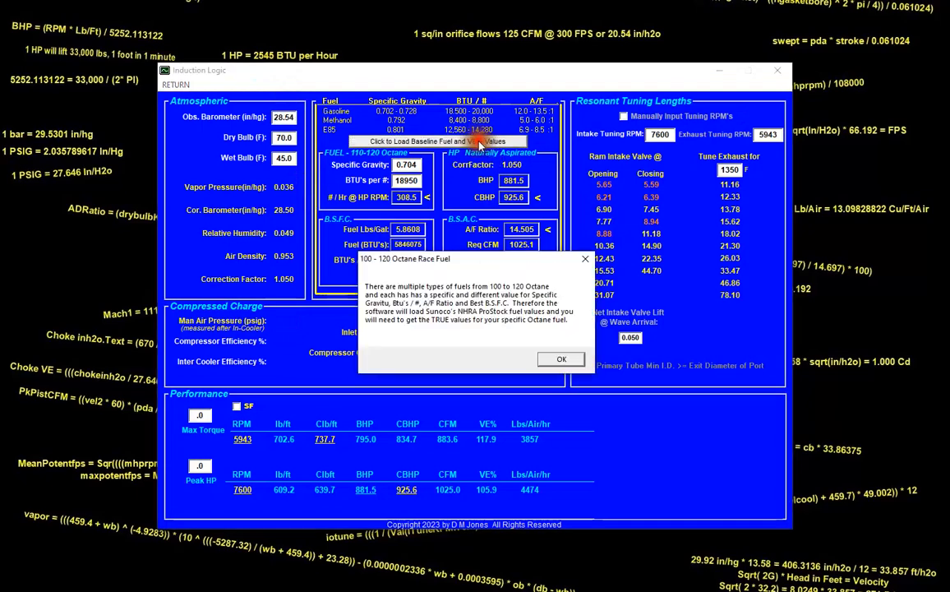
left_click(557, 357)
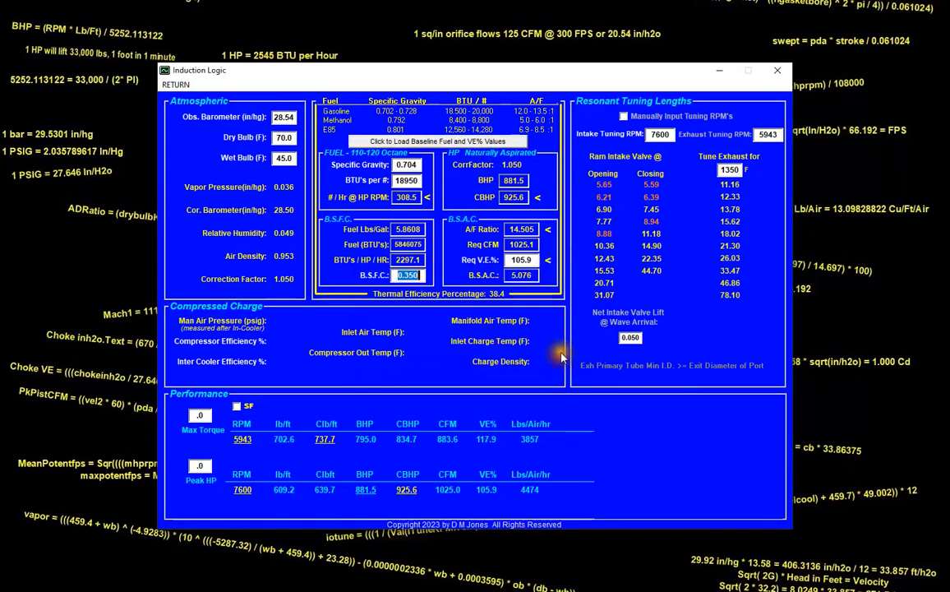
left_click(175, 86)
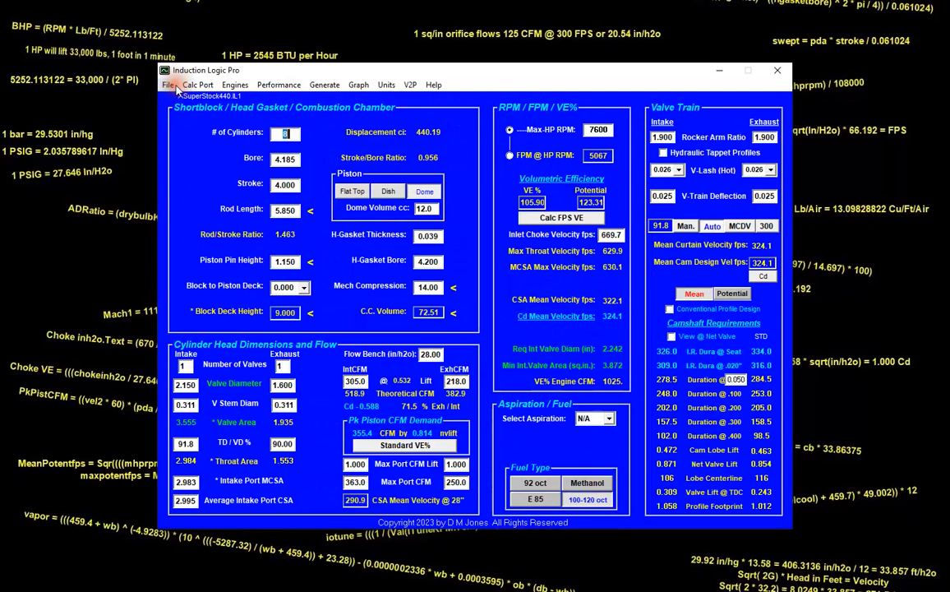
Step: Calculate the cam base circle diameter in the Profile Generation form and return to the main form
left_click(334, 88)
left_click(339, 97)
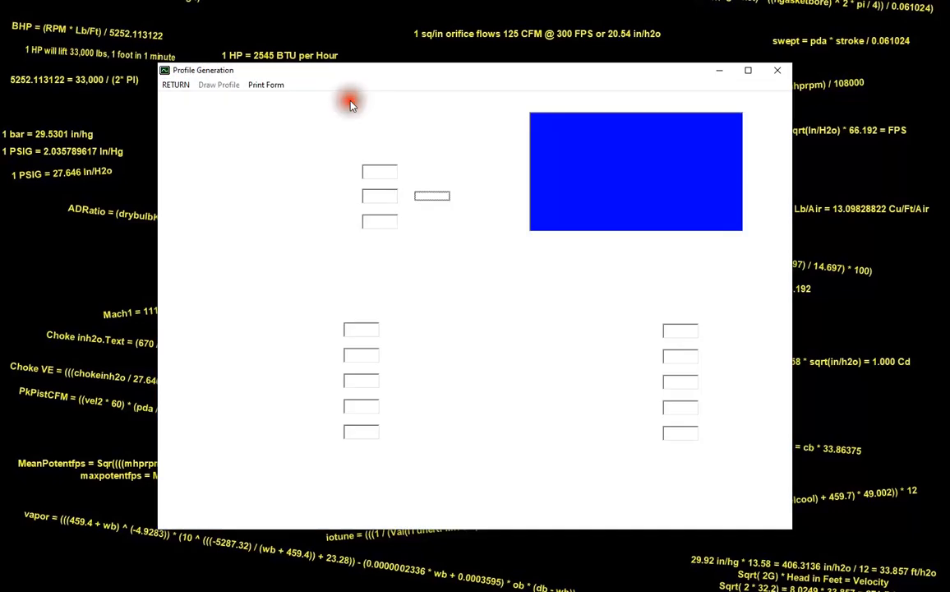
left_click(430, 198)
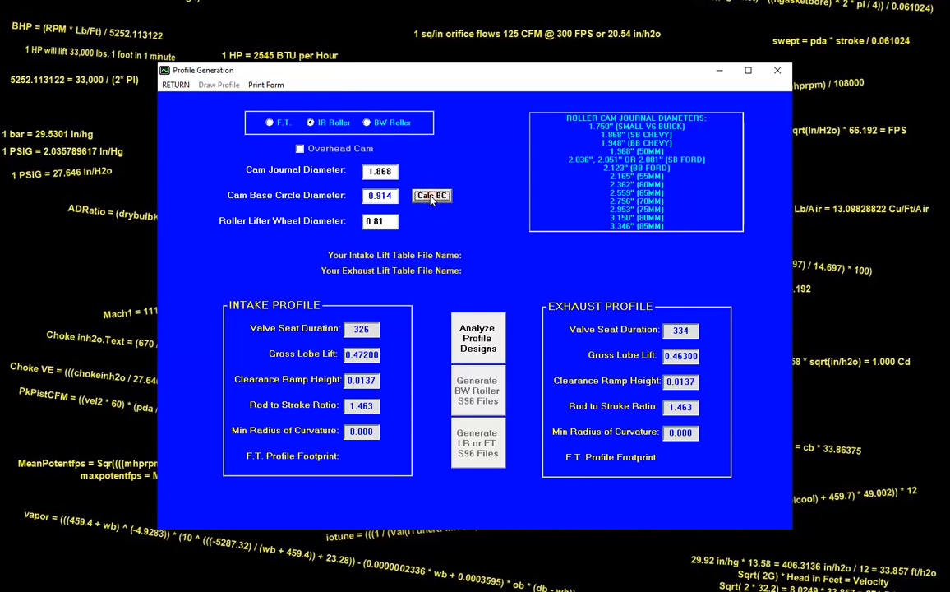
left_click(175, 84)
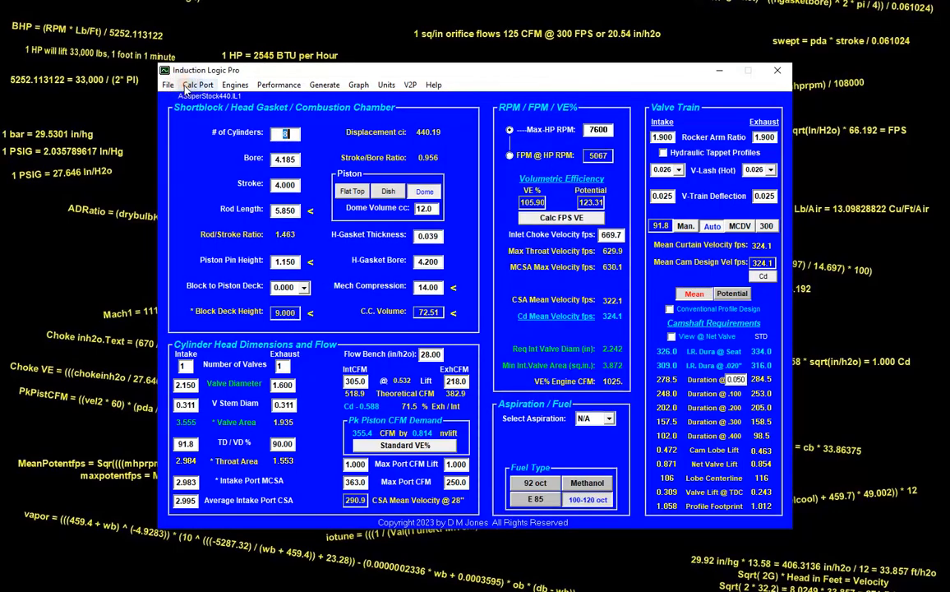
Step: Open the graph and view its cylinder head data followed by its cam specs
left_click(358, 85)
left_click(69, 67)
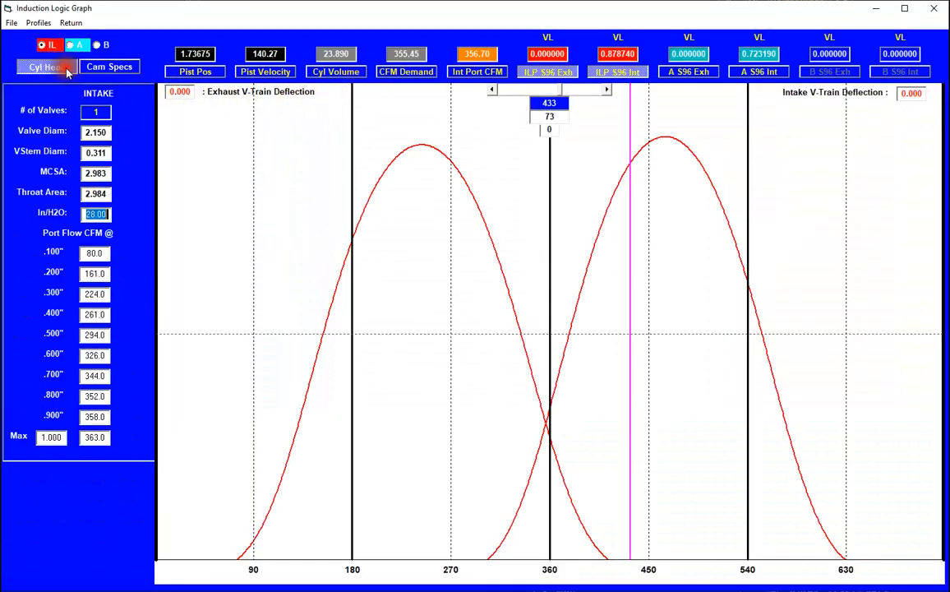
left_click(120, 67)
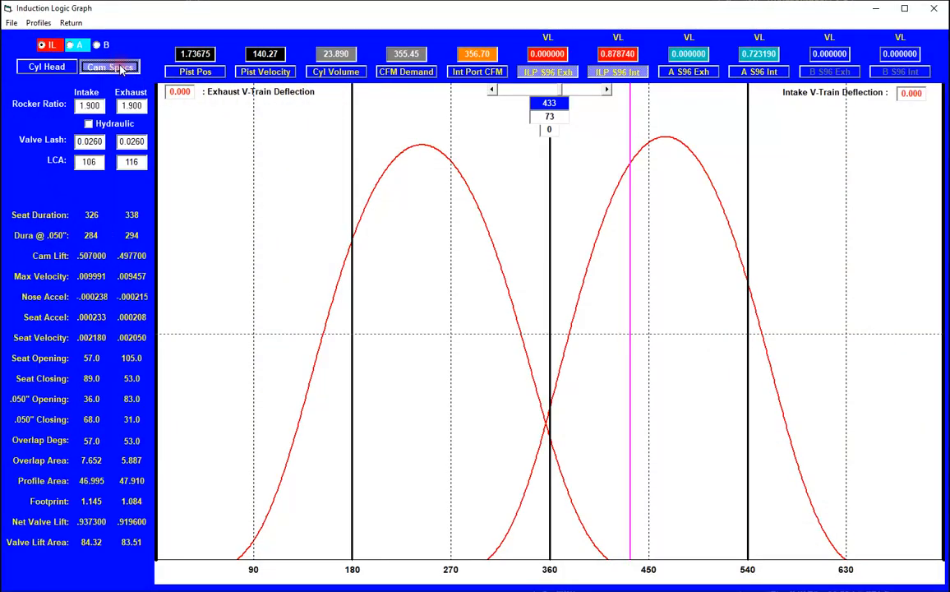
Step: Overlay the A S96 exhaust and intake lift curves on the graph briefly and hide them again
left_click(715, 73)
left_click(747, 72)
left_click(748, 73)
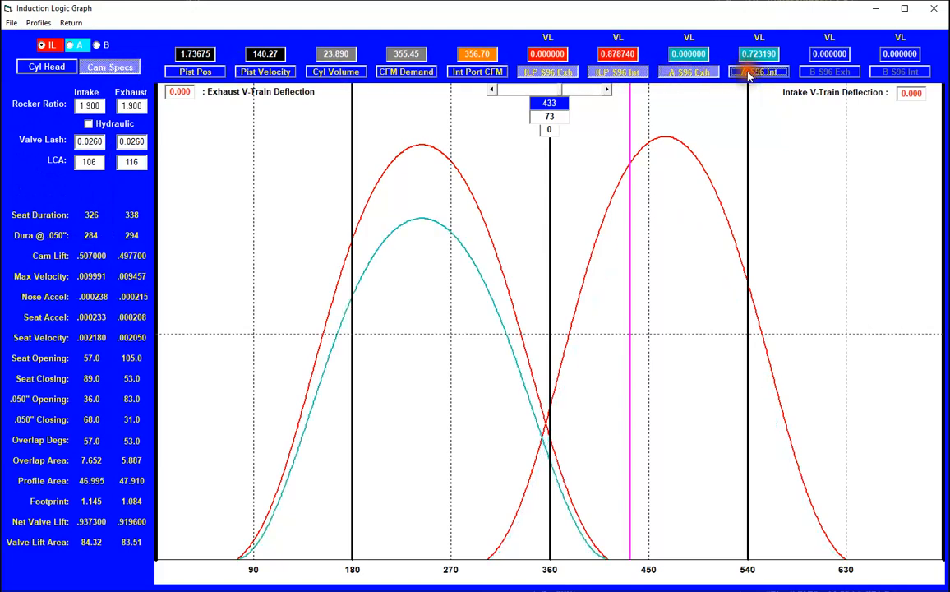
left_click(716, 74)
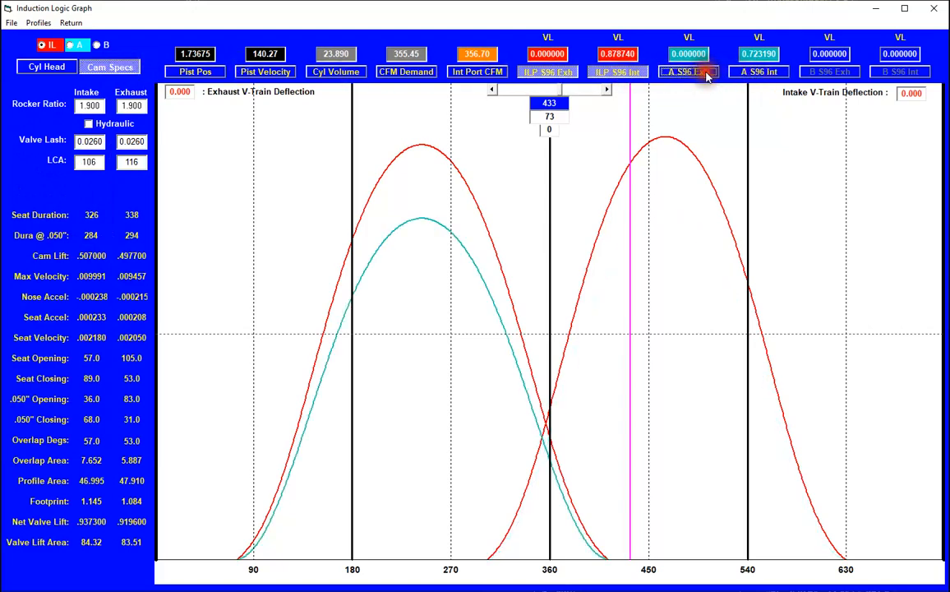
Step: Cycle the readout type above the ILP S96 intake value back around to VL
left_click(618, 37)
left_click(618, 37)
left_click(618, 37)
left_click(619, 37)
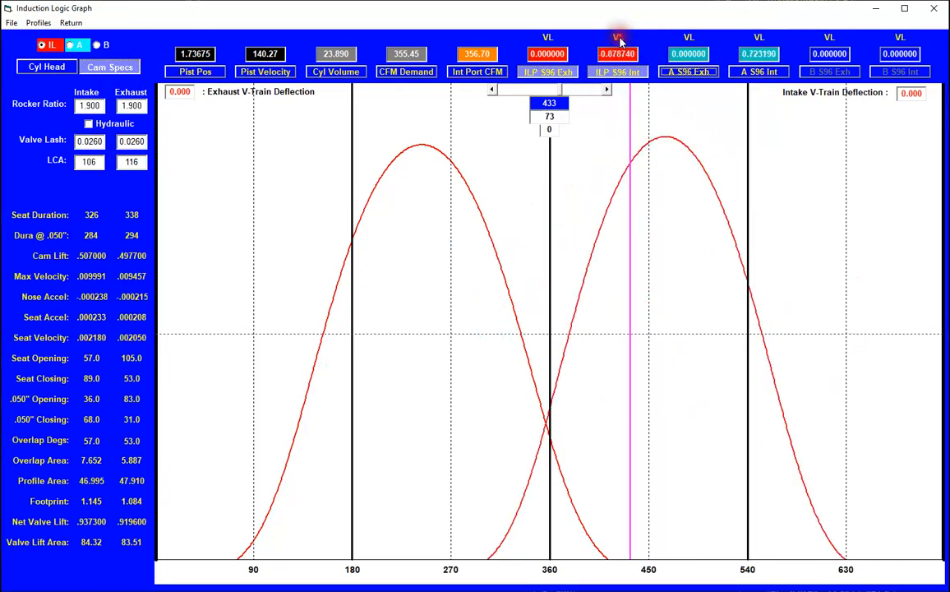
Step: Plot the CFM demand and intake port CFM curves on the graph and return to the main form
left_click(423, 73)
left_click(488, 72)
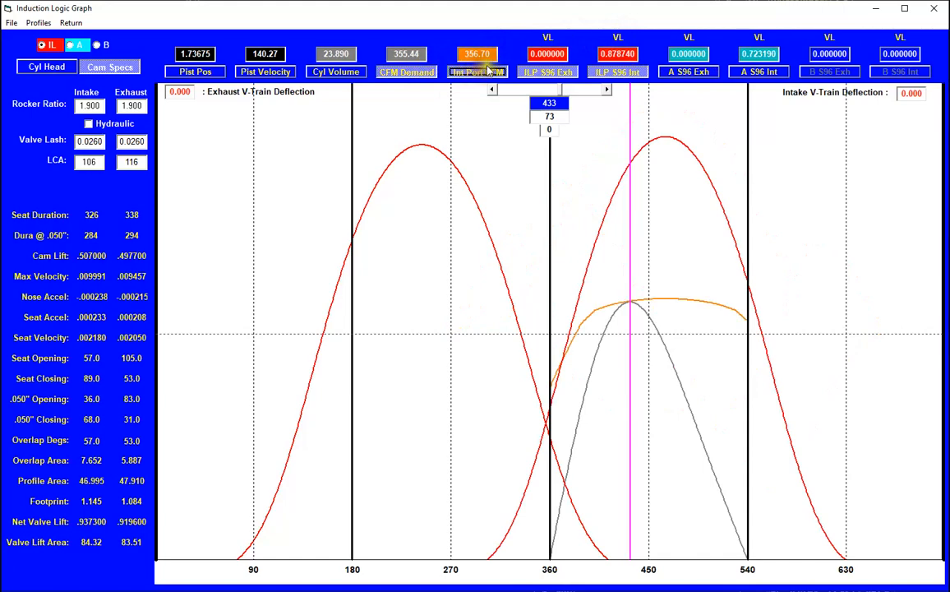
left_click(79, 24)
left_click(79, 33)
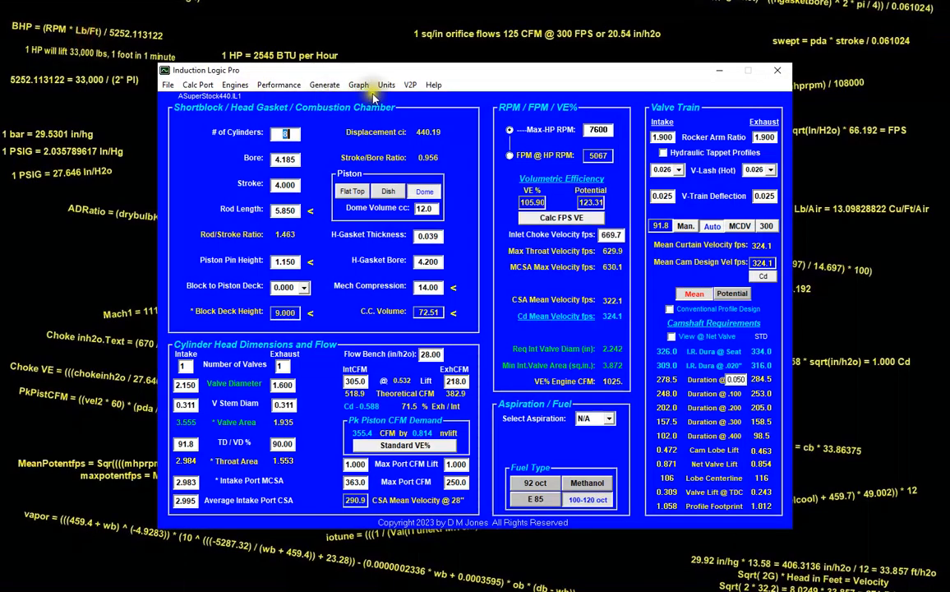
Step: View the Valve to Piston clearance form and return to the main form
left_click(411, 84)
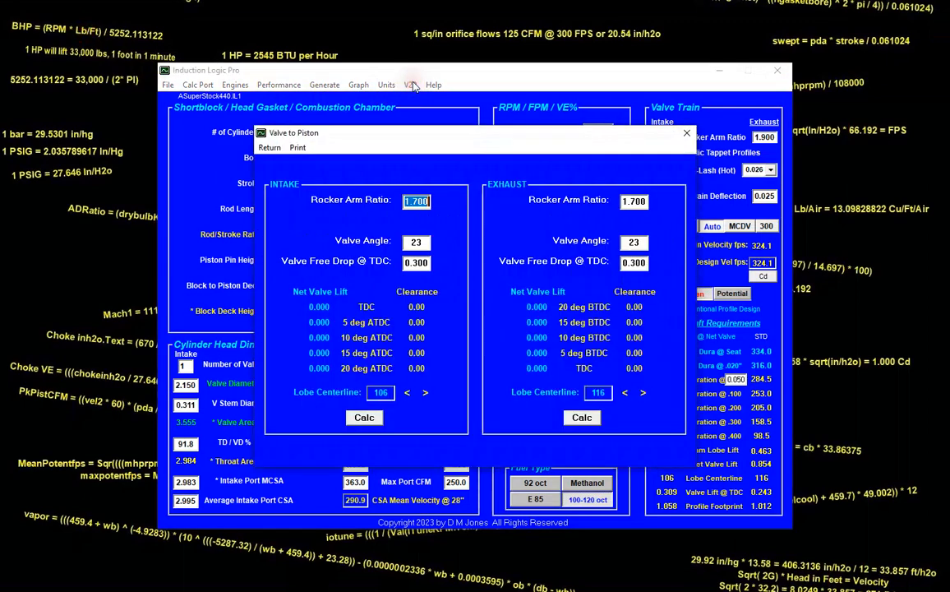
left_click(271, 148)
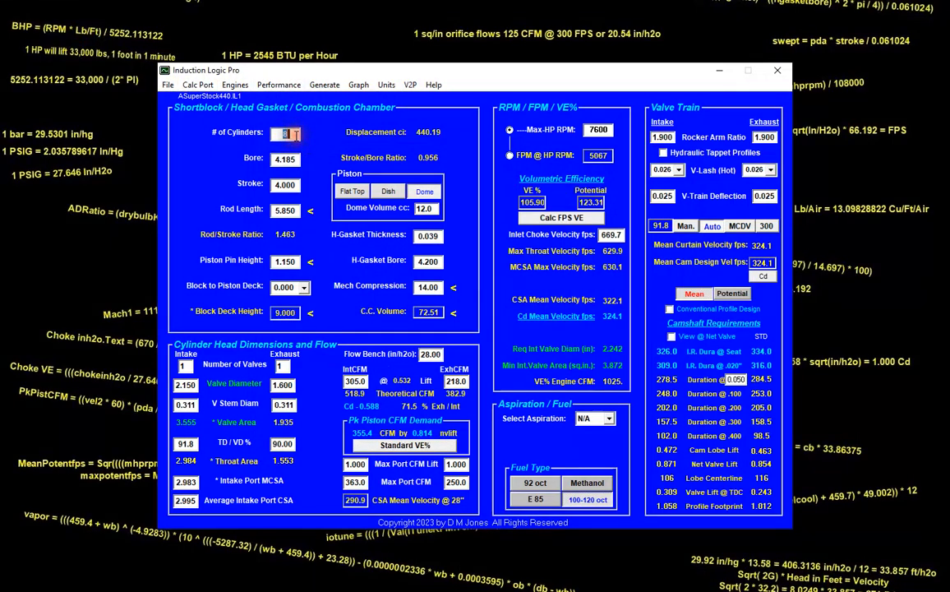
Step: Step through the shortblock input fields from the number of cylinders to the piston type
key("Tab")
key("Tab")
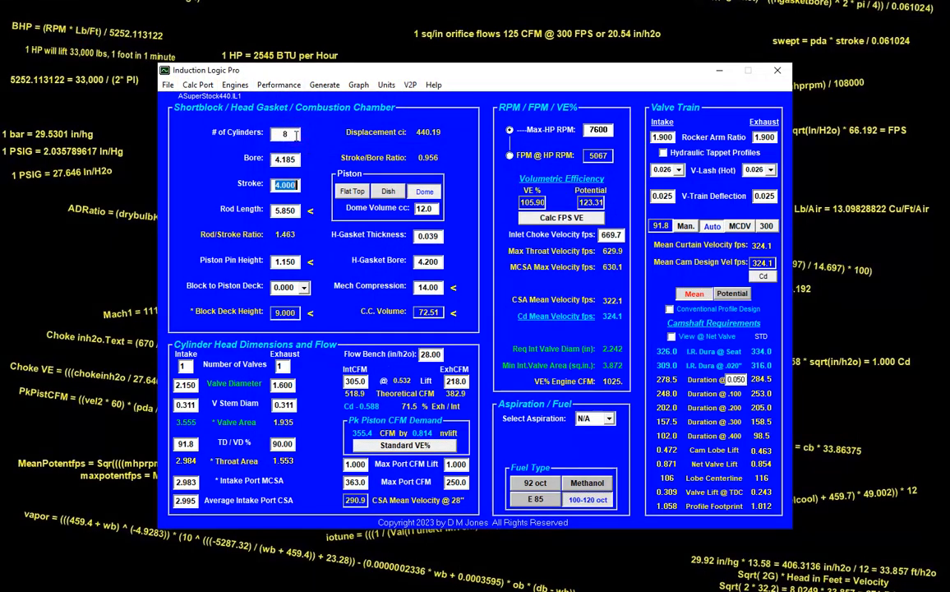
key("Tab")
key("Tab")
key("Tab")
key("Tab")
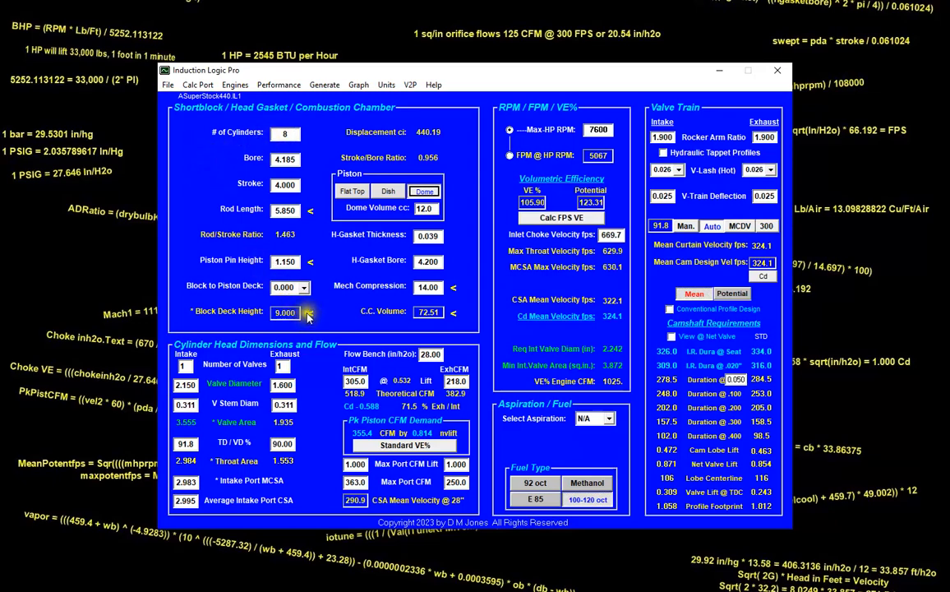
Step: Make piston pin height the calculated value and set the block deck height to 9.020
left_click(311, 263)
type("9.020")
key("Return")
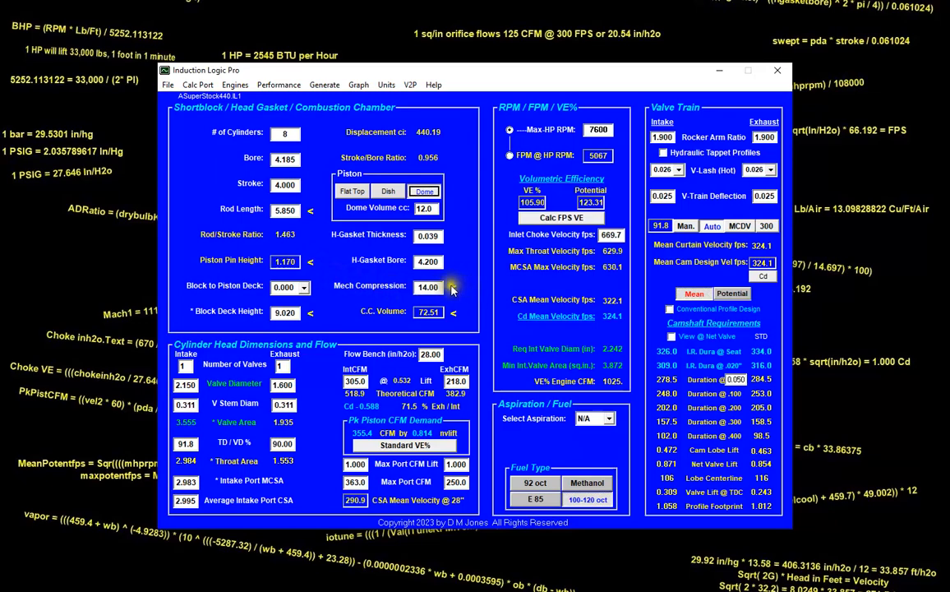
Step: Make mechanical compression the calculated value with a C.C. volume of 75, and switch its display to dynamic compression and back
left_click(453, 288)
type("75")
key("Return")
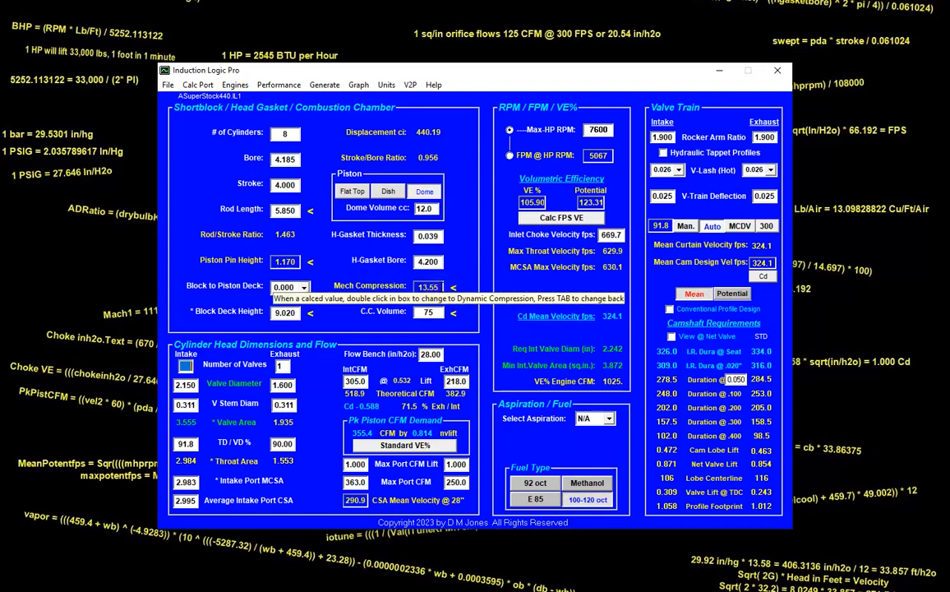
double_click(428, 287)
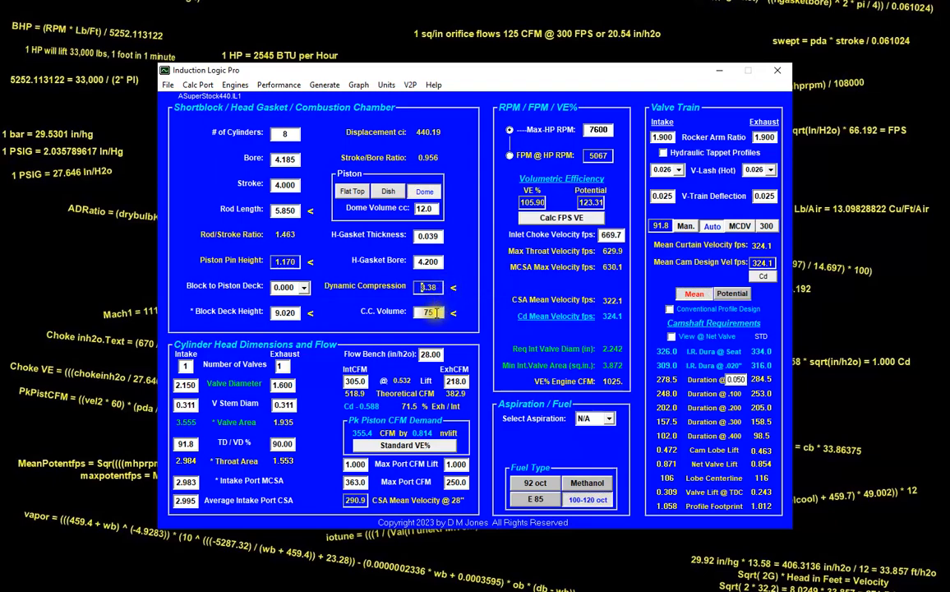
double_click(432, 311)
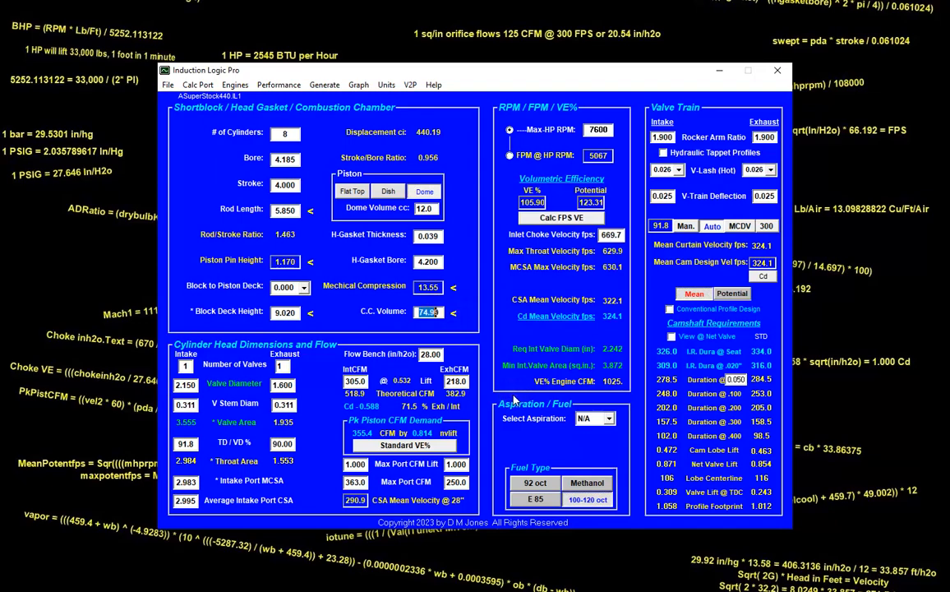
Step: Step through the intake and exhaust input fields of the cylinder head dimensions up to the exhaust TD/VD%
key("Tab")
key("Tab")
key("Tab")
key("Tab")
key("Tab")
key("Tab")
key("Tab")
key("Tab")
Step: Examine the port-runner CSA and velocity values in the intake port and runner calculations and return
left_click(210, 85)
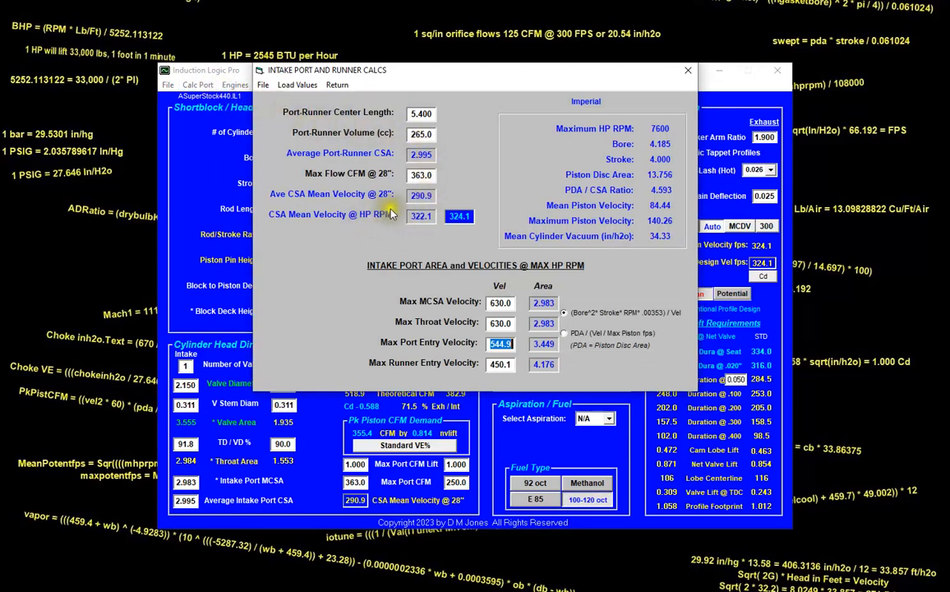
left_click(336, 87)
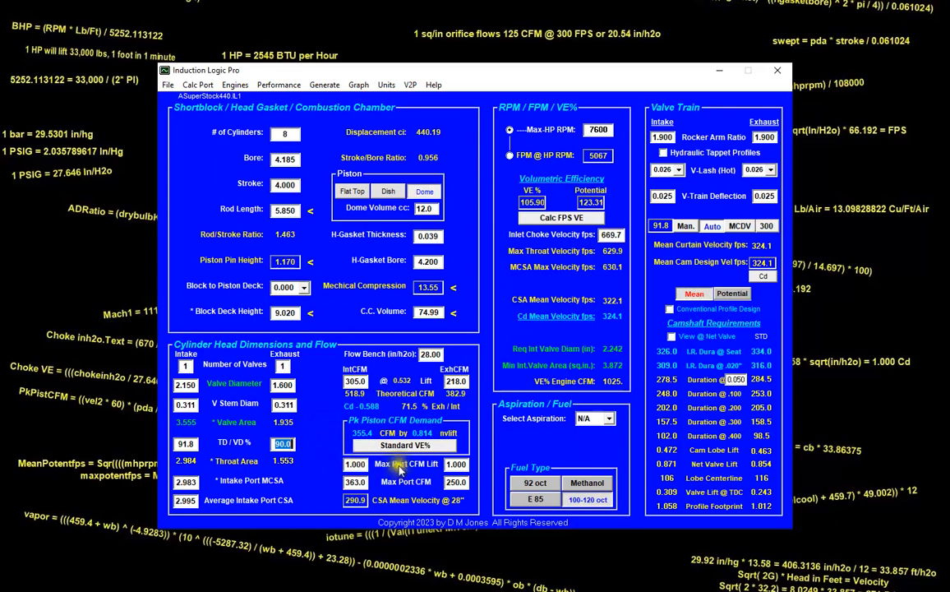
Step: View the peak piston CFM demand at Potential VE% and switch it back to Standard VE%
mouse_move(350, 414)
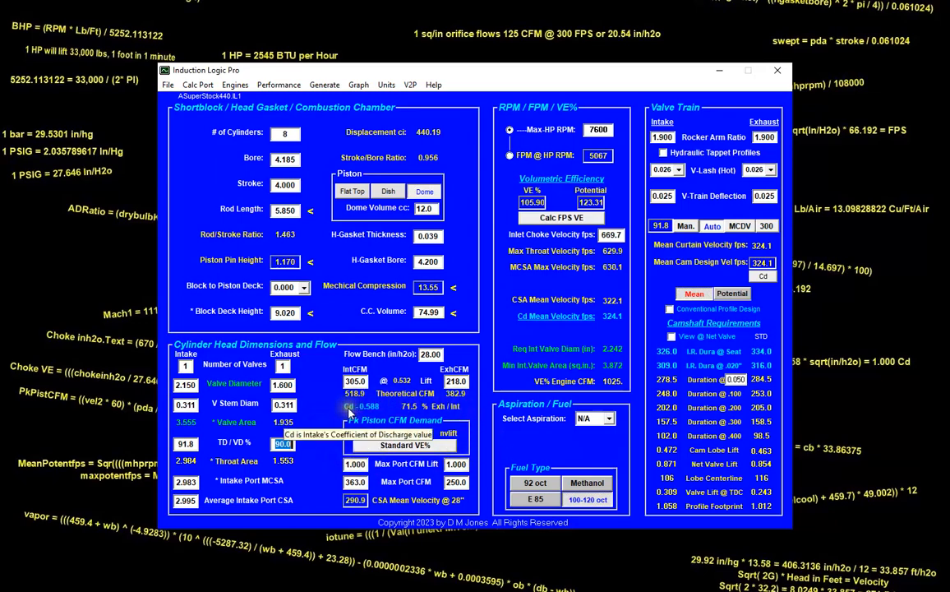
left_click(425, 445)
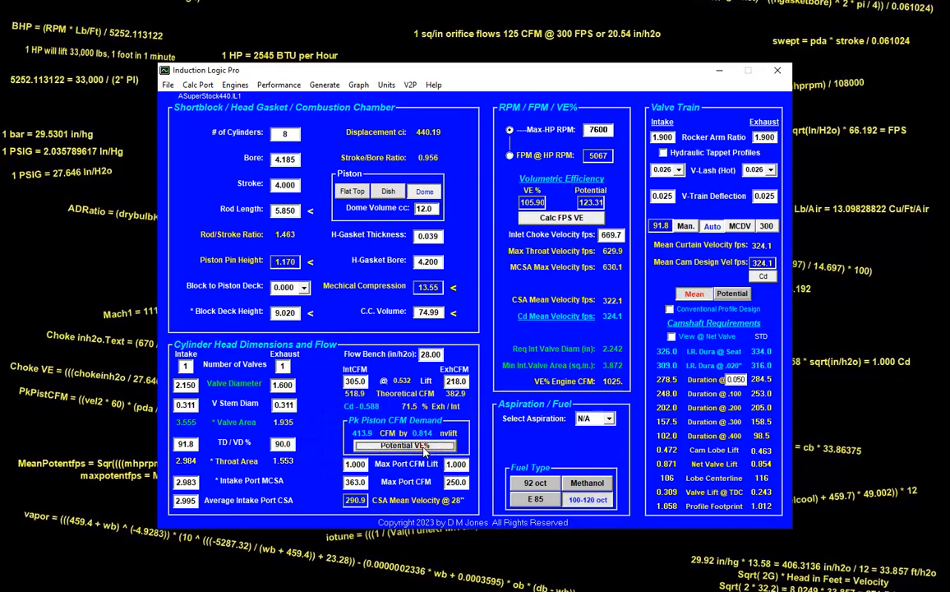
left_click(424, 448)
Step: Switch the engine speed input to FPM at HP RPM and back to Max-HP RPM
left_click(598, 130)
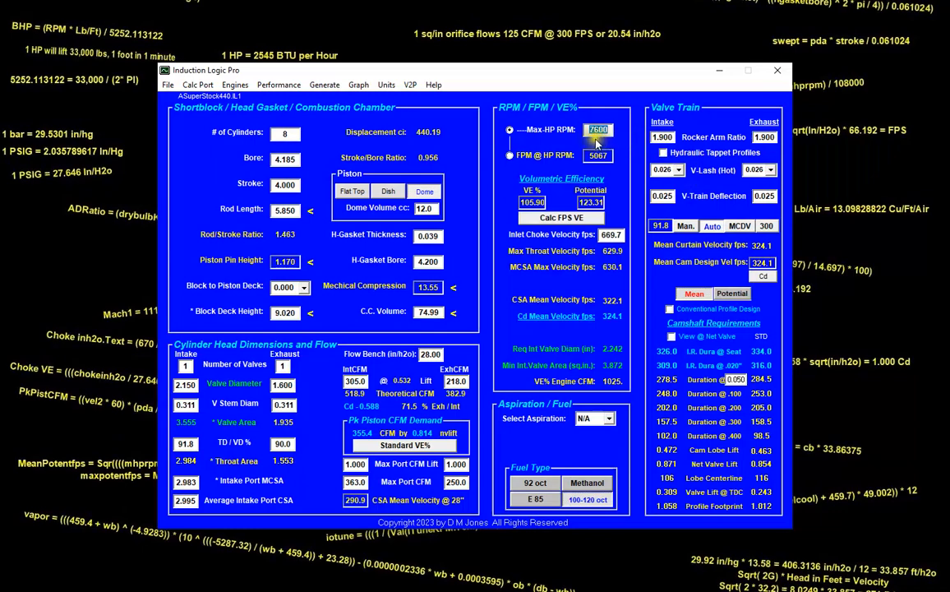
left_click(510, 156)
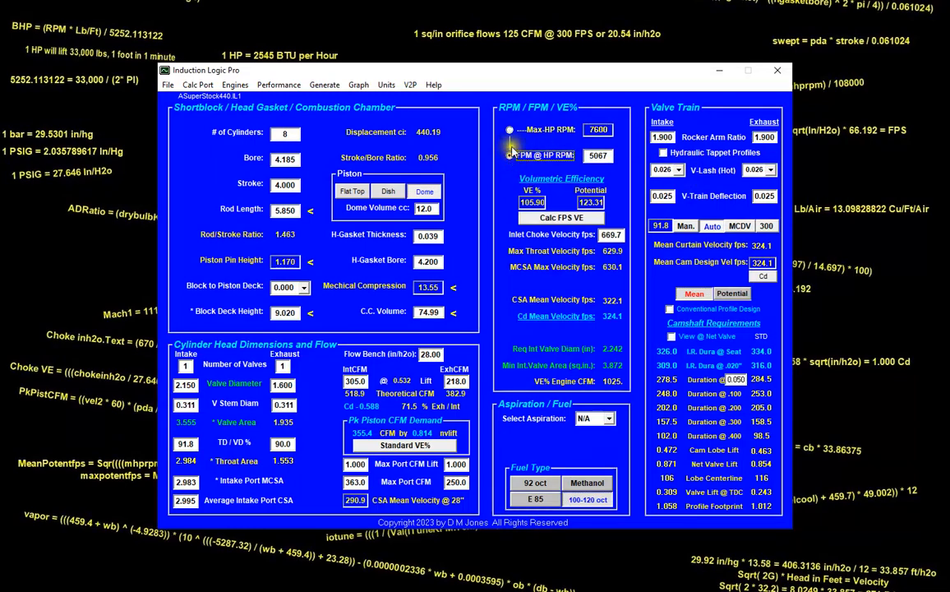
left_click(510, 131)
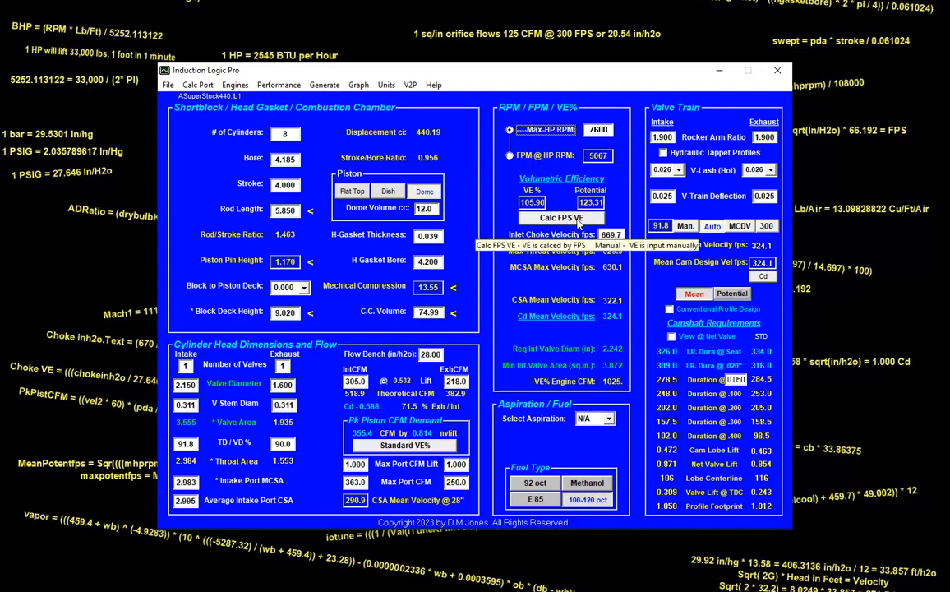
Step: Switch the volumetric efficiency input to Manual VE and back to Calc FPS VE
left_click(580, 219)
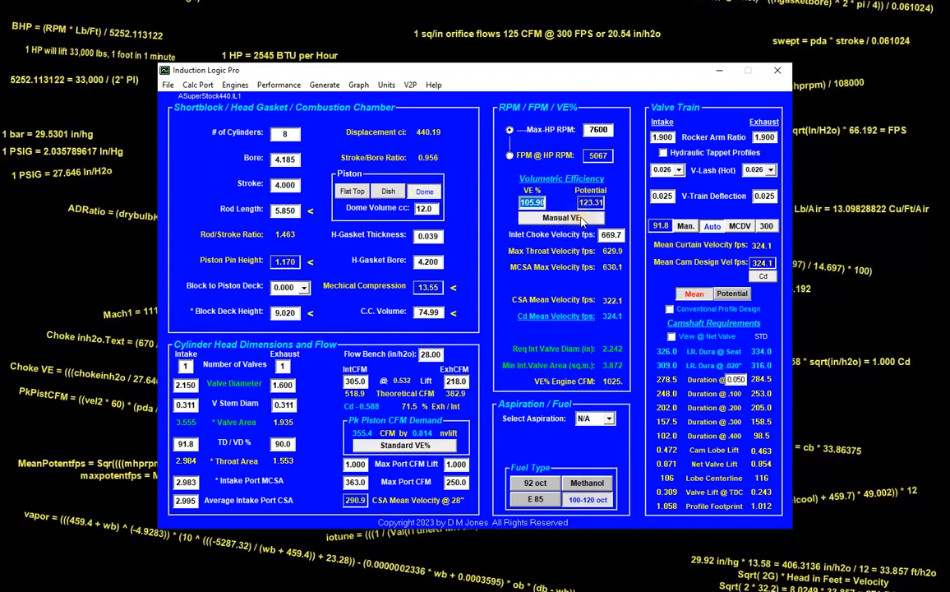
left_click(581, 219)
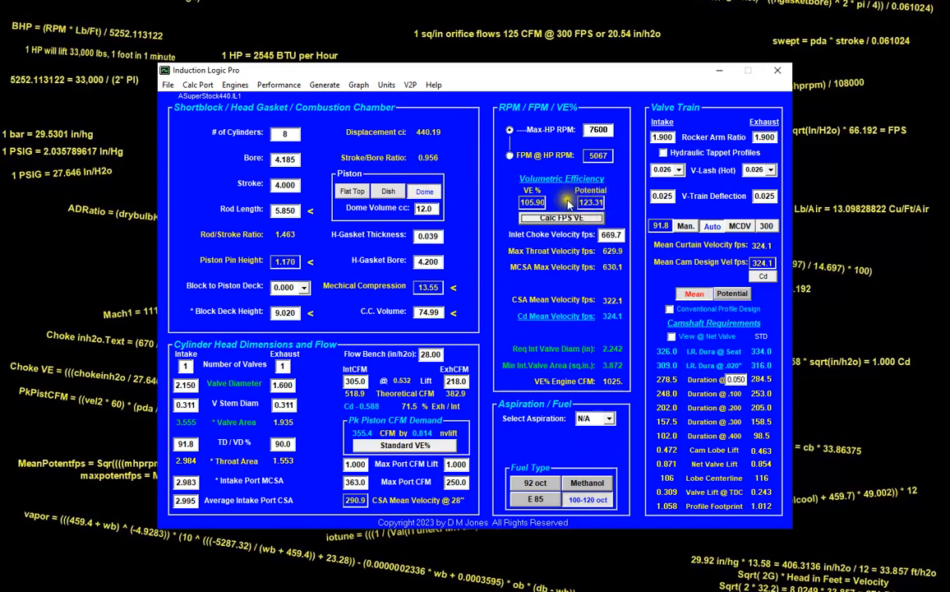
Step: Cycle the aspiration selection through T/C, S/C and NOS, and return it to N/A
left_click(611, 419)
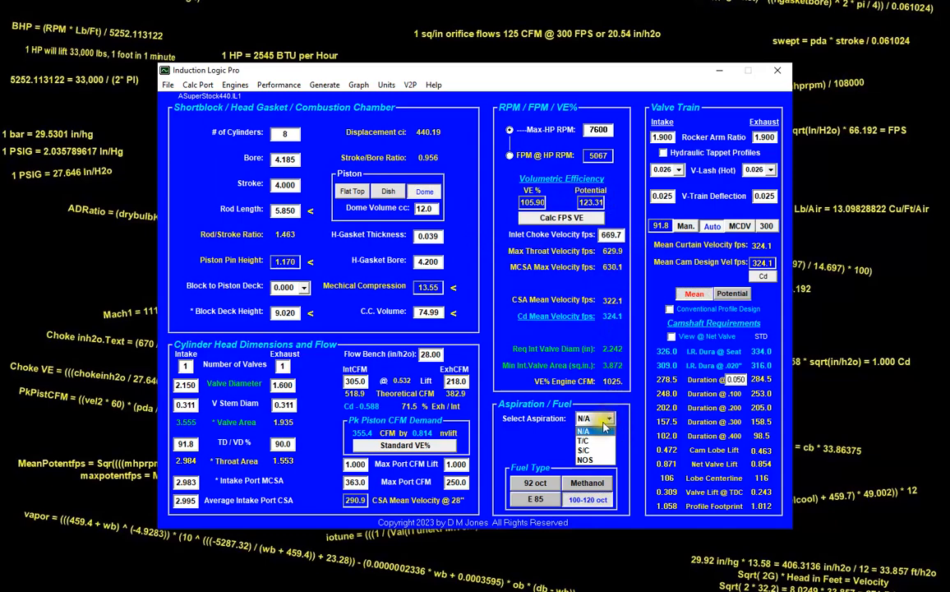
left_click(599, 442)
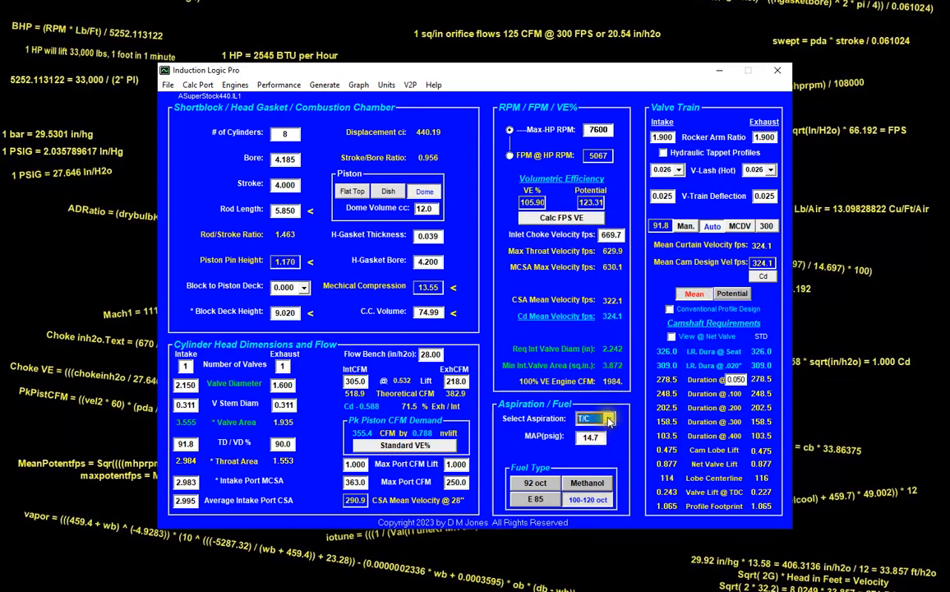
left_click(609, 419)
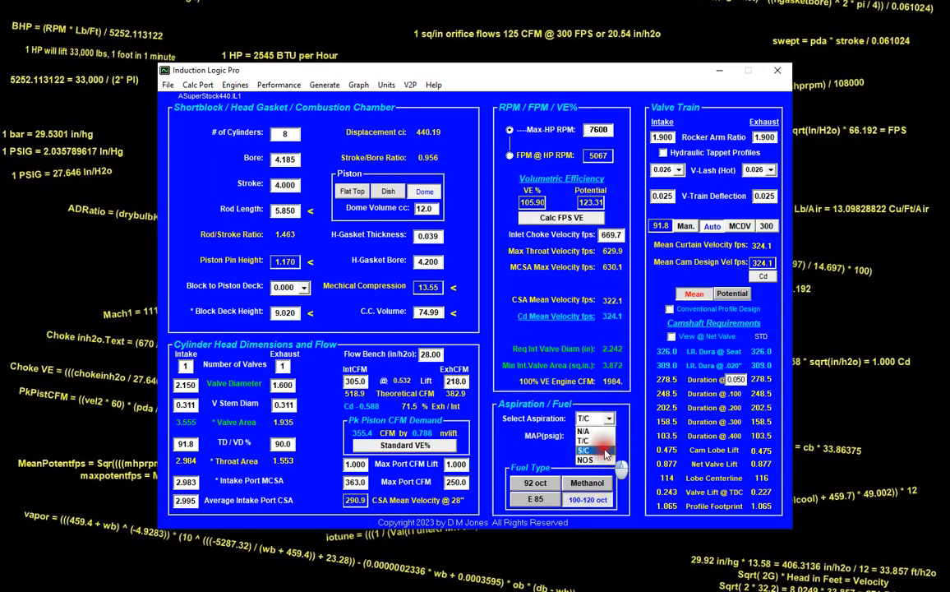
left_click(605, 451)
left_click(610, 419)
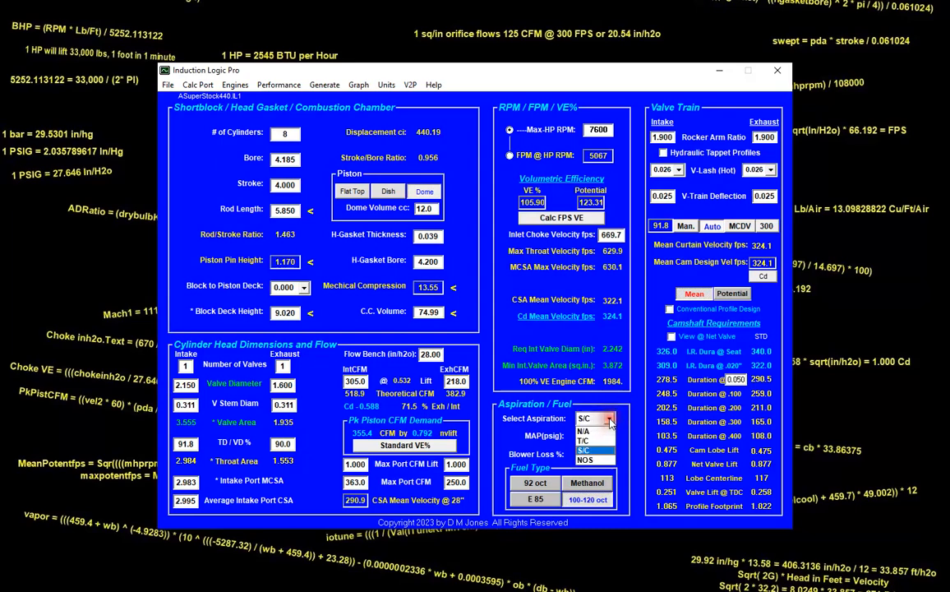
left_click(606, 460)
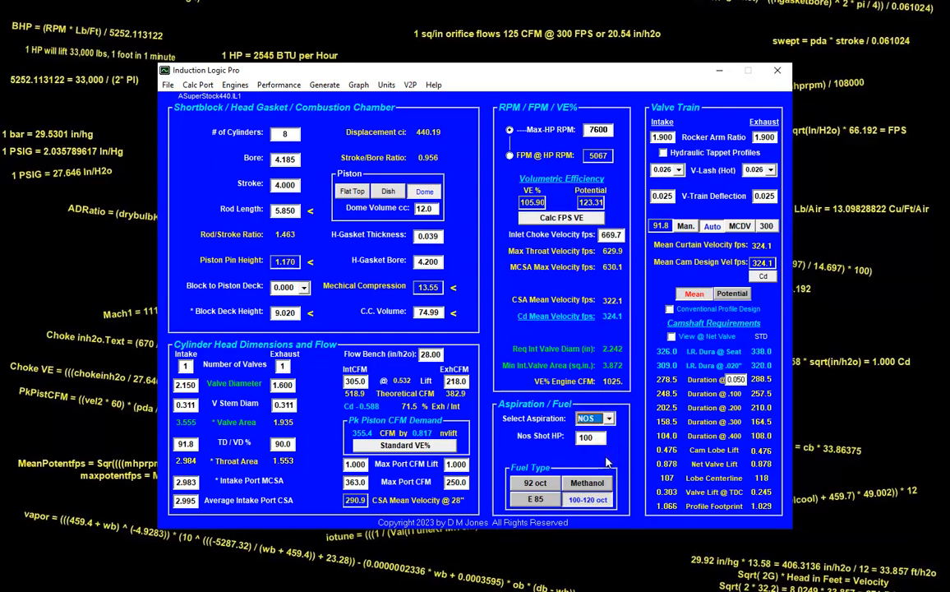
left_click(609, 420)
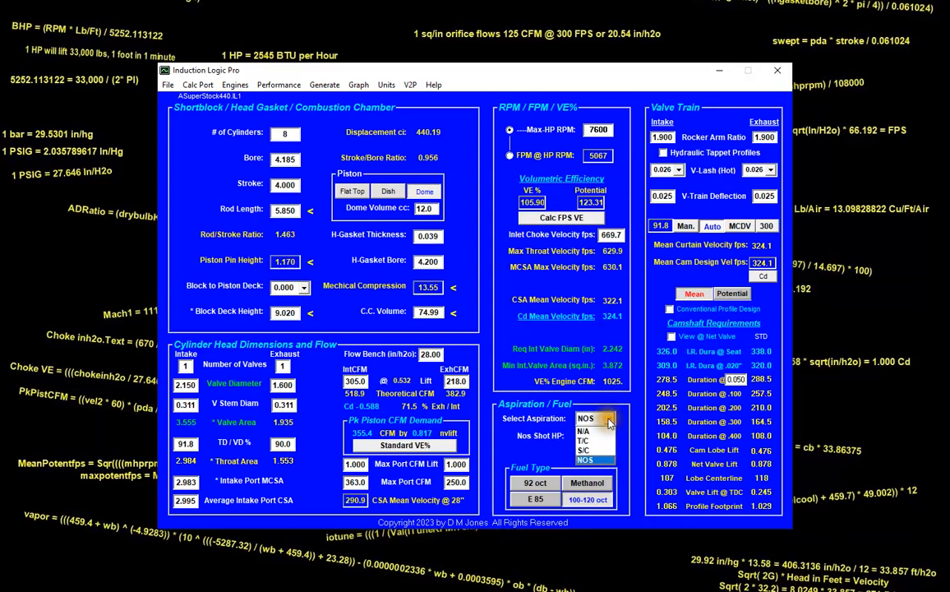
left_click(601, 430)
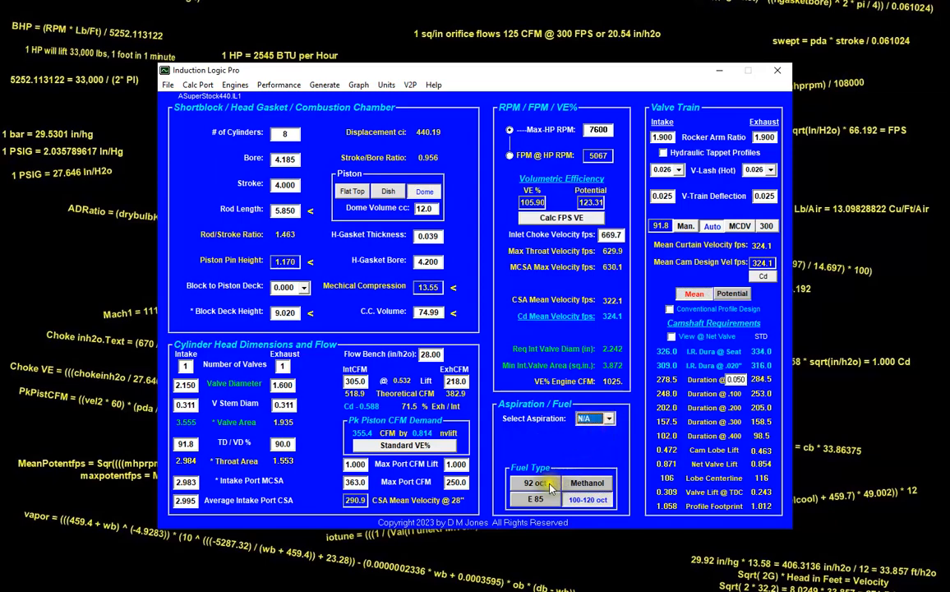
Step: Try the Methanol and E 85 fuel types, and set the fuel back to 100-120 oct
left_click(570, 482)
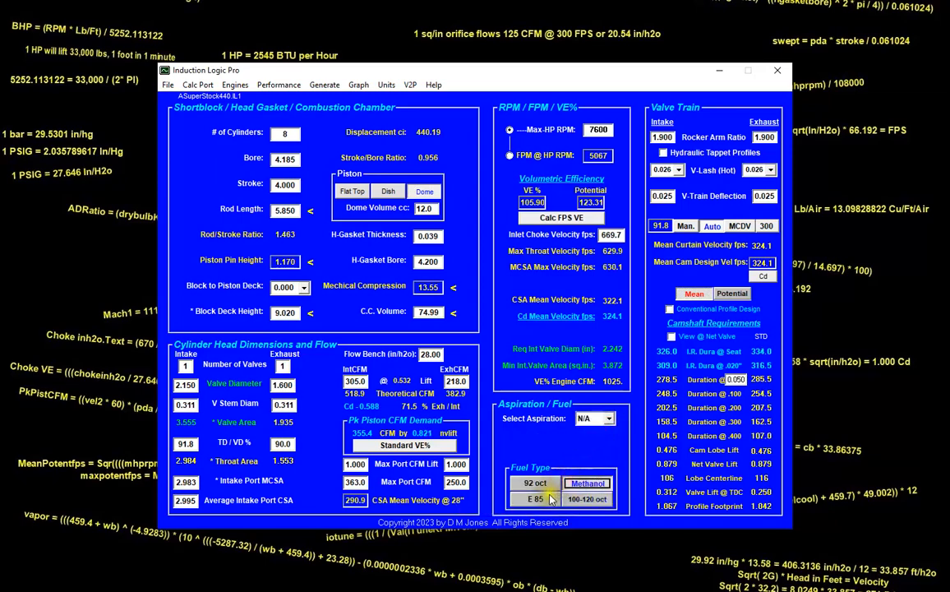
left_click(547, 502)
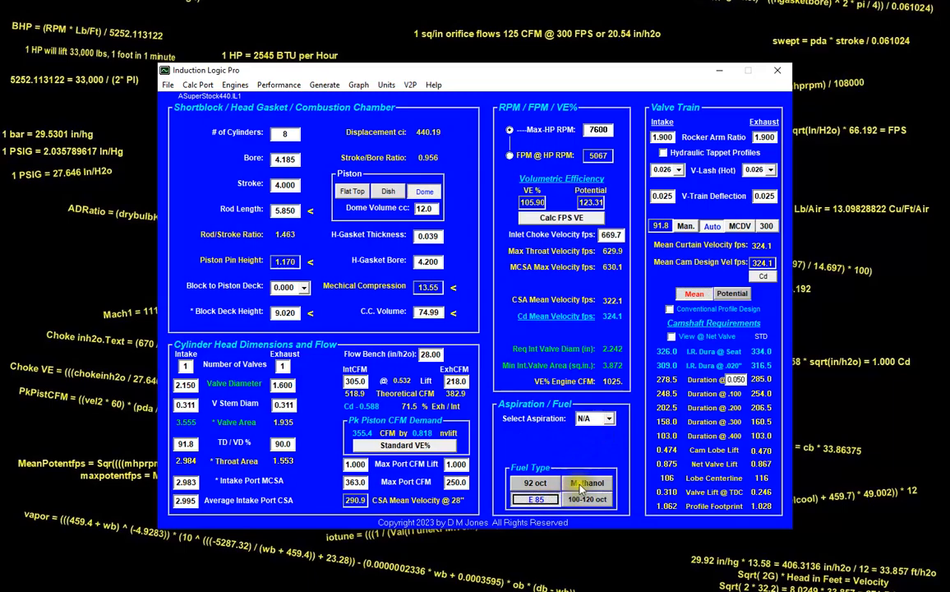
left_click(585, 499)
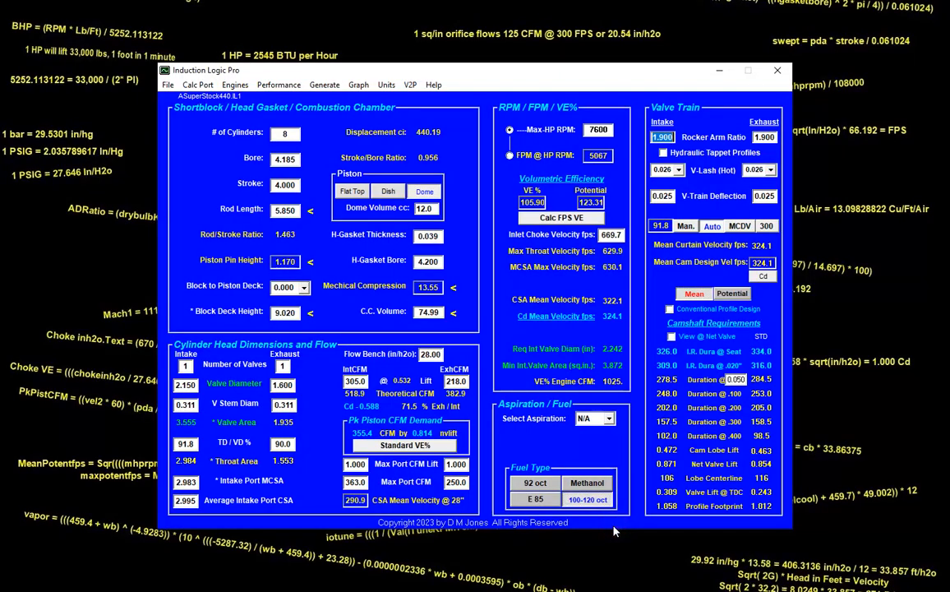
Step: Step through the valve train inputs for rocker arm ratio, hydraulic tappet profiles, intake hot lash and valve train deflection
key("Tab")
left_click(664, 153)
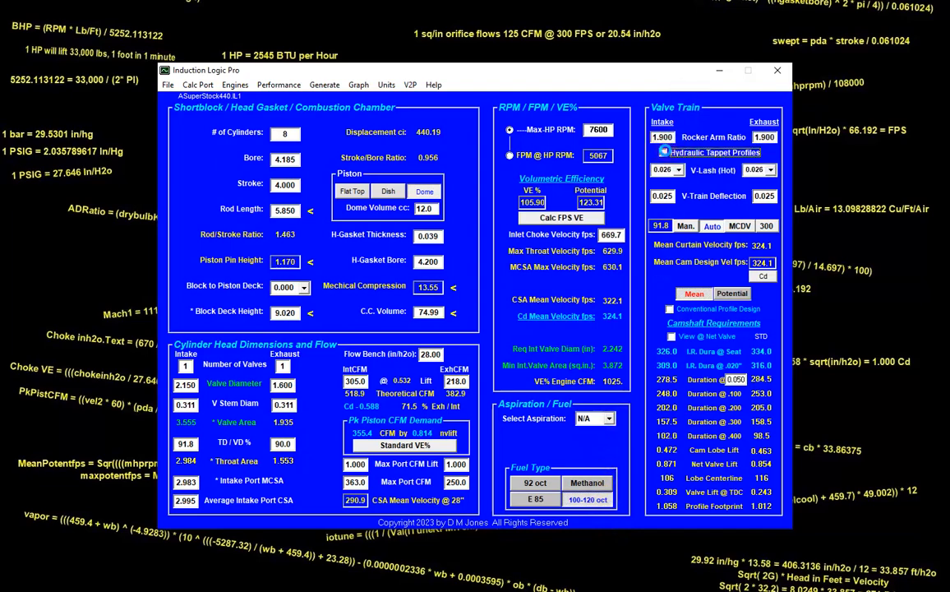
left_click(679, 170)
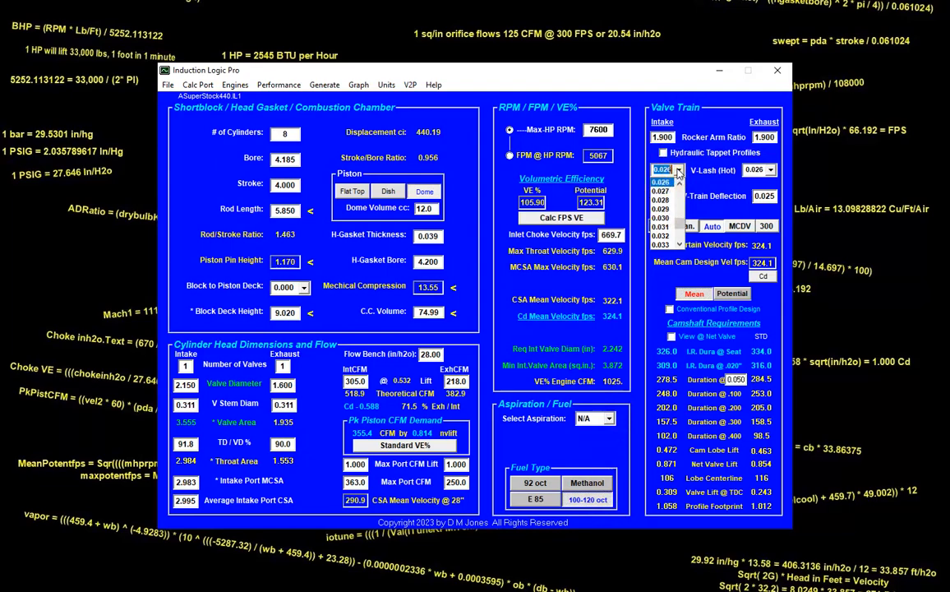
left_click(679, 170)
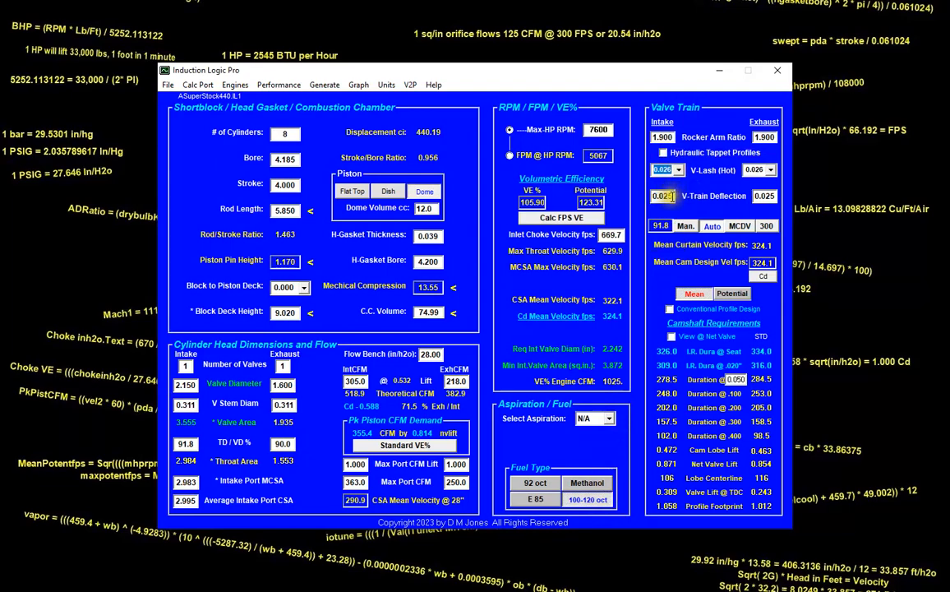
left_click(670, 196)
key("Tab")
key("Tab")
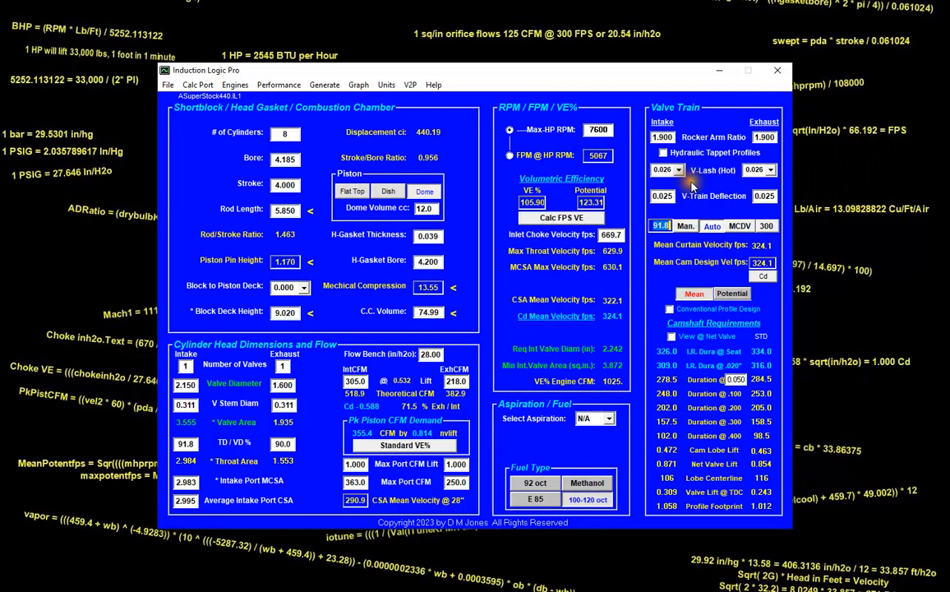
Step: Set the manual value for the mean curtain velocity to 100, trying the other curtain modes before returning to Man
type("100")
left_click(686, 229)
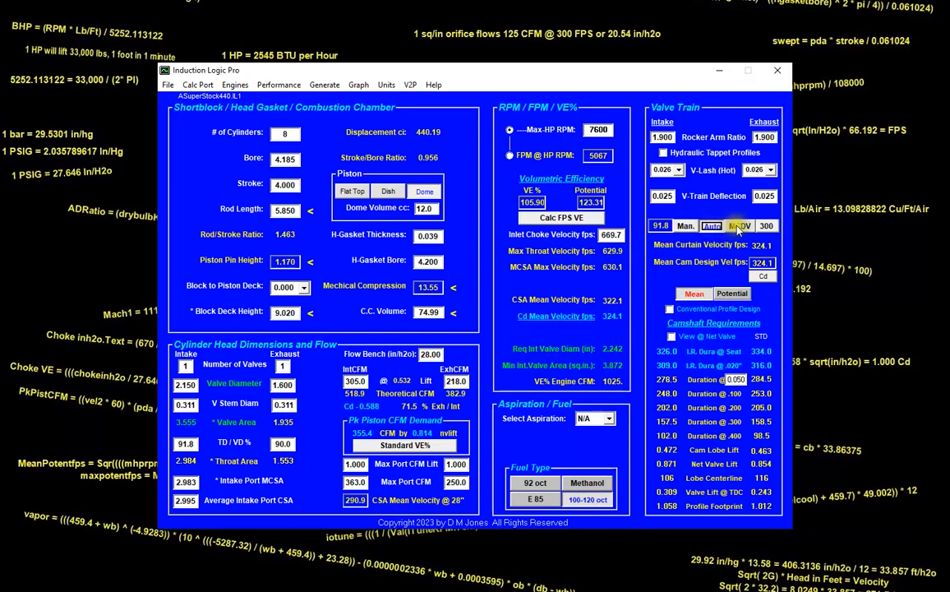
left_click(738, 226)
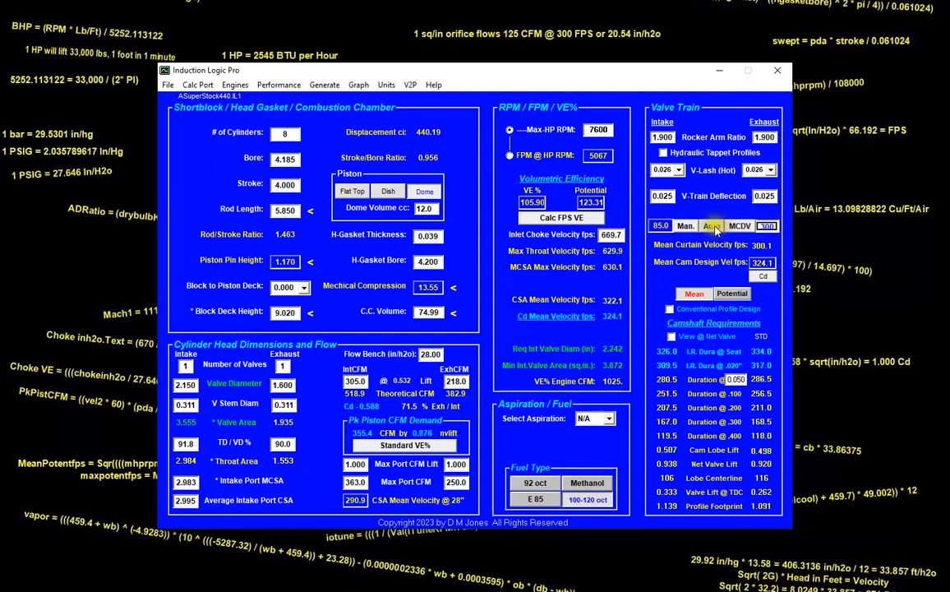
left_click(689, 228)
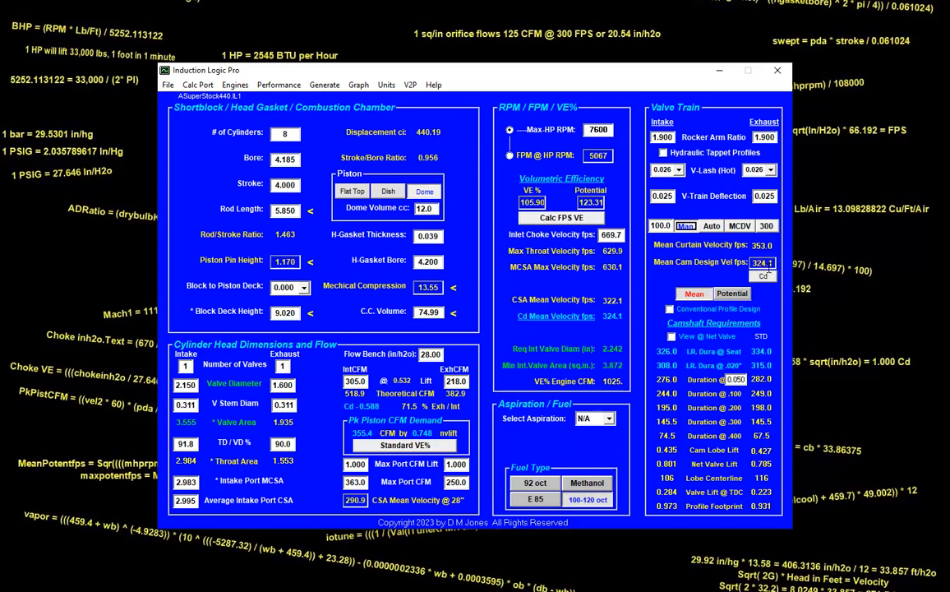
Step: Cycle the mean cam design velocity source through CSA and Manual, and return it to Cd
left_click(763, 277)
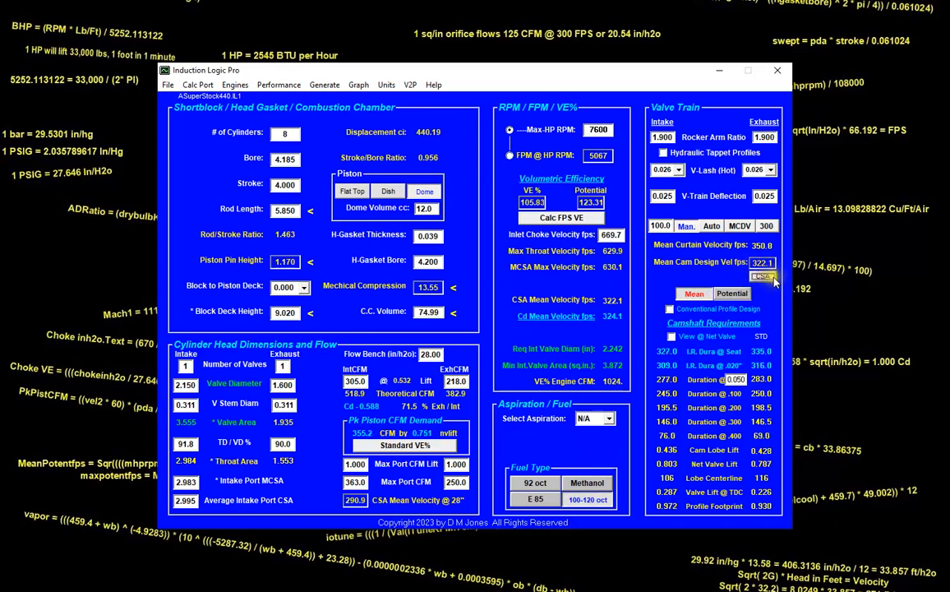
left_click(765, 277)
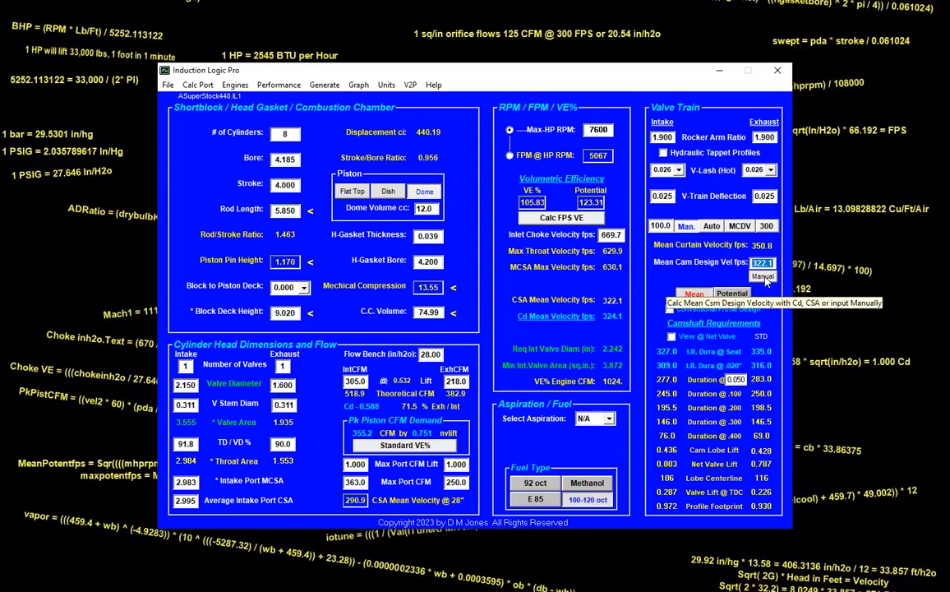
left_click(764, 278)
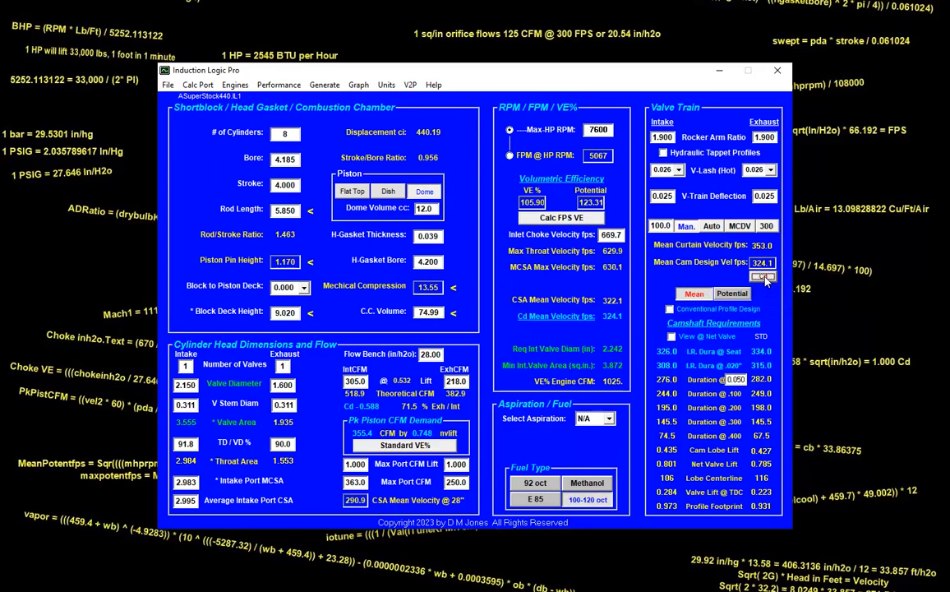
left_click(762, 278)
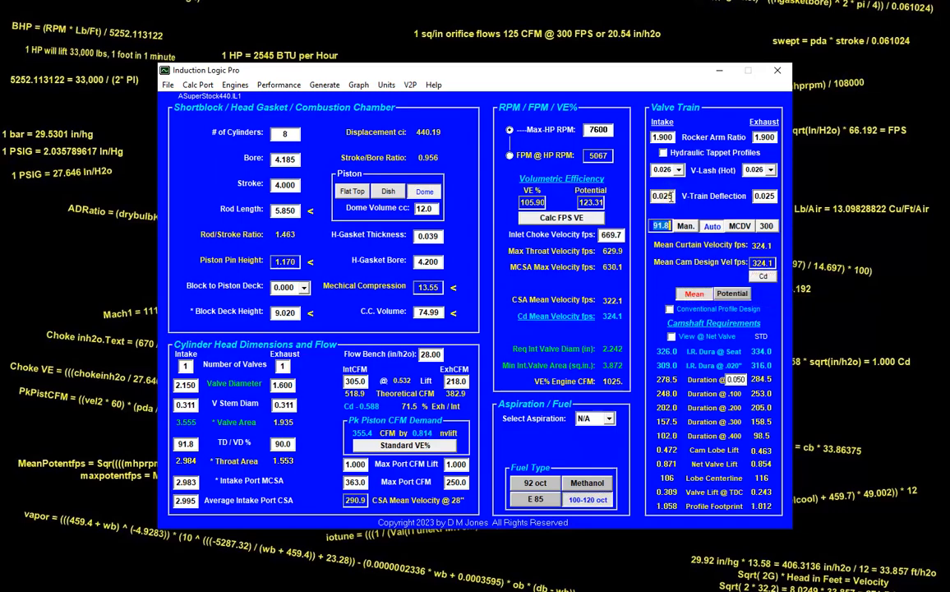
left_click(764, 277)
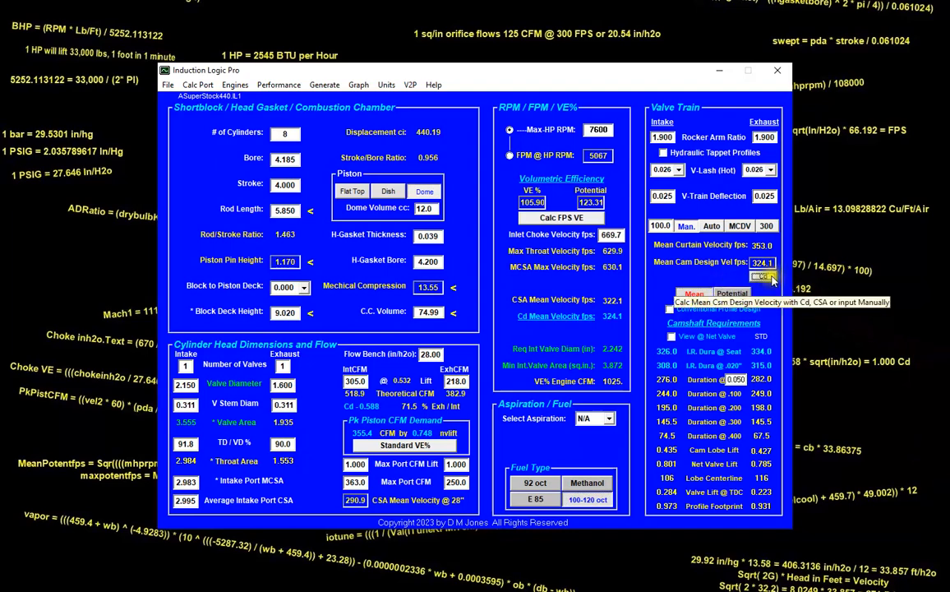
Step: Switch the camshaft requirements basis to Potential and back to Mean
left_click(727, 296)
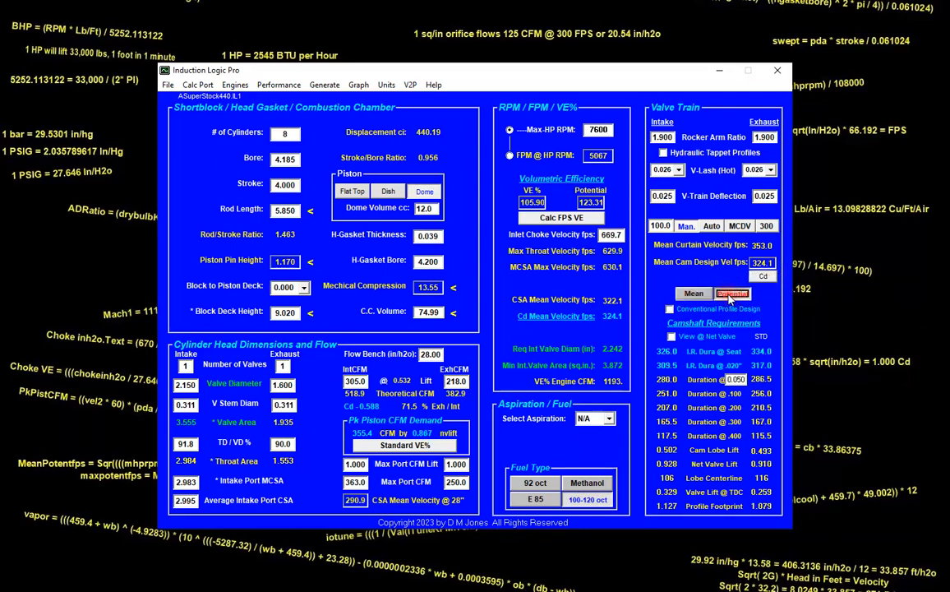
left_click(686, 294)
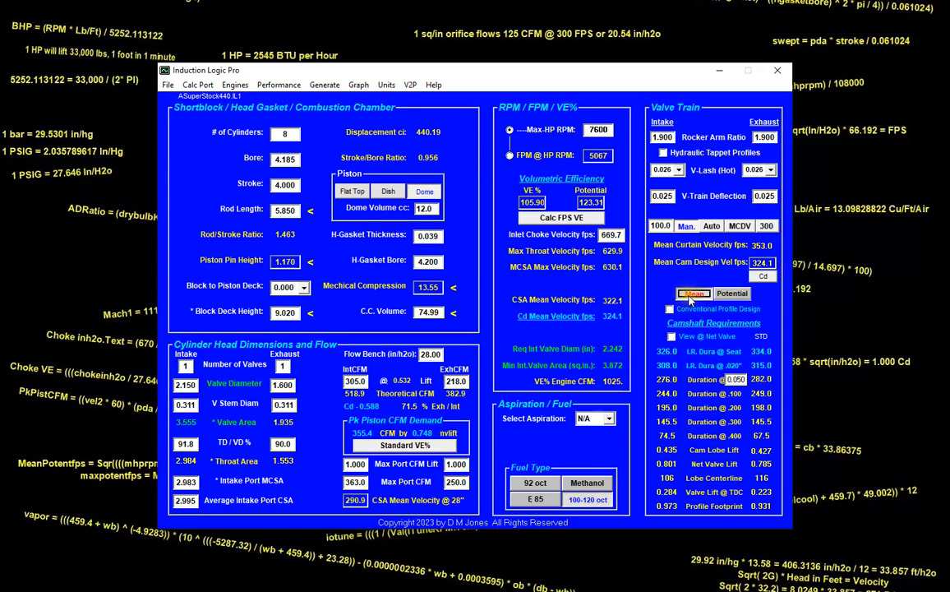
Step: Turn Conventional Profile Design on and off, and do the same with View @ Net Valve for the camshaft requirements
left_click(671, 309)
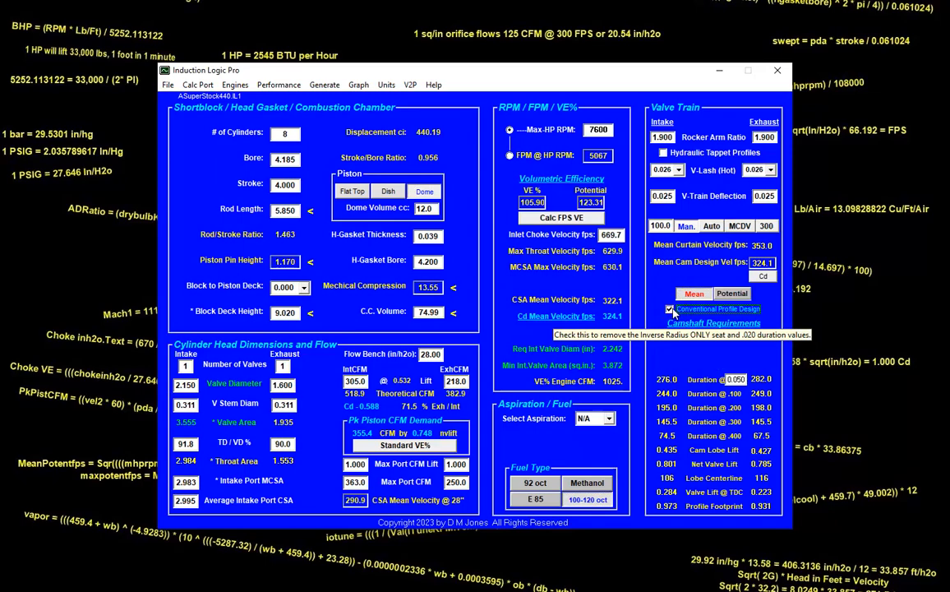
left_click(671, 310)
left_click(671, 336)
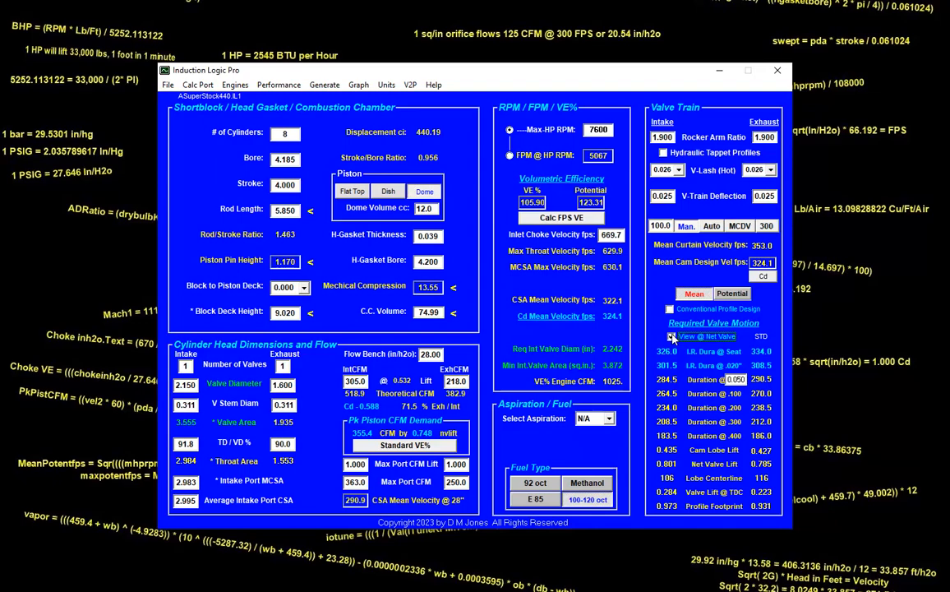
left_click(671, 337)
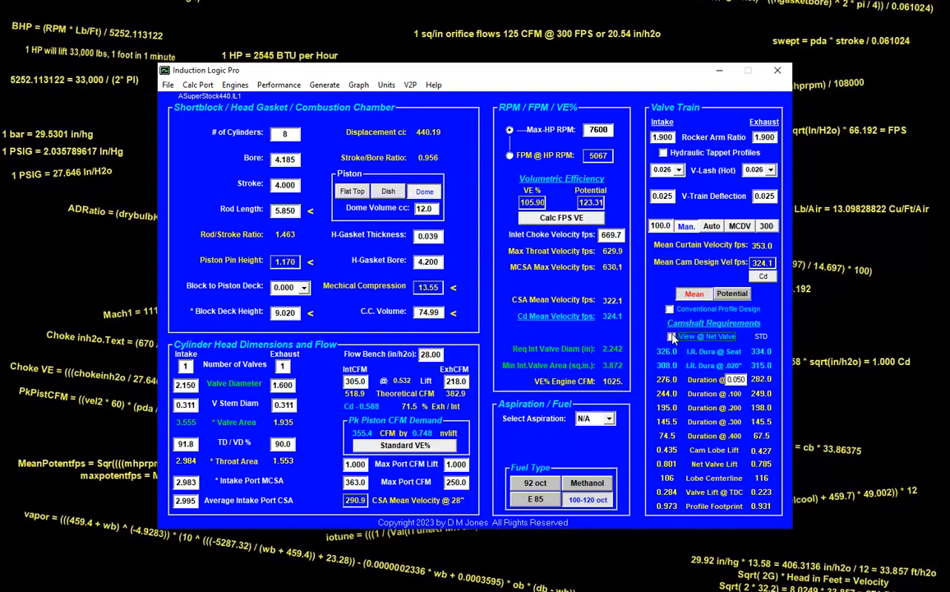
Step: Cycle the exhaust camshaft requirements mode through its options and leave it on RPM
left_click(764, 338)
left_click(762, 336)
left_click(763, 339)
left_click(762, 338)
left_click(761, 337)
Step: Open the engine performance form and load the baseline fuel and VE% values
left_click(276, 87)
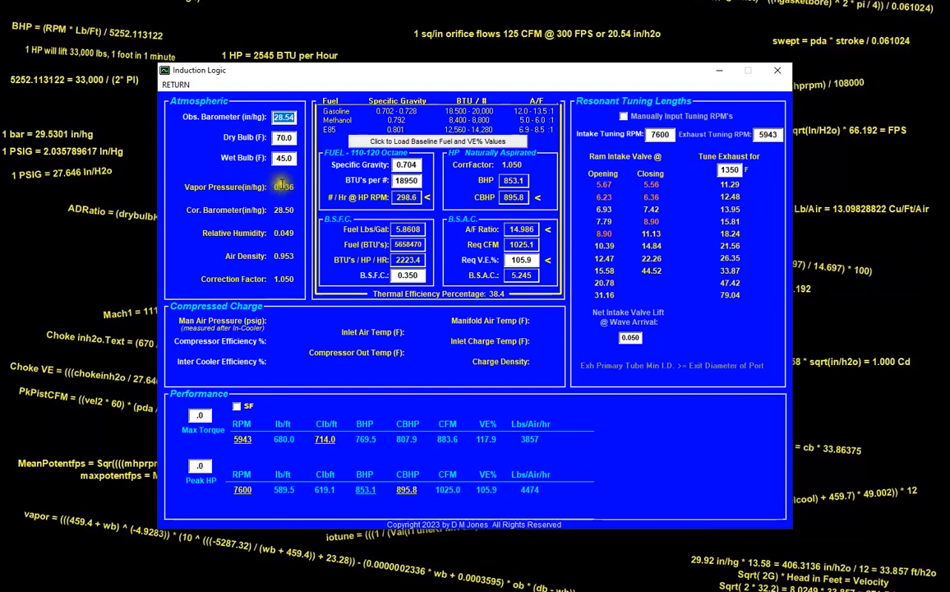
left_click(466, 143)
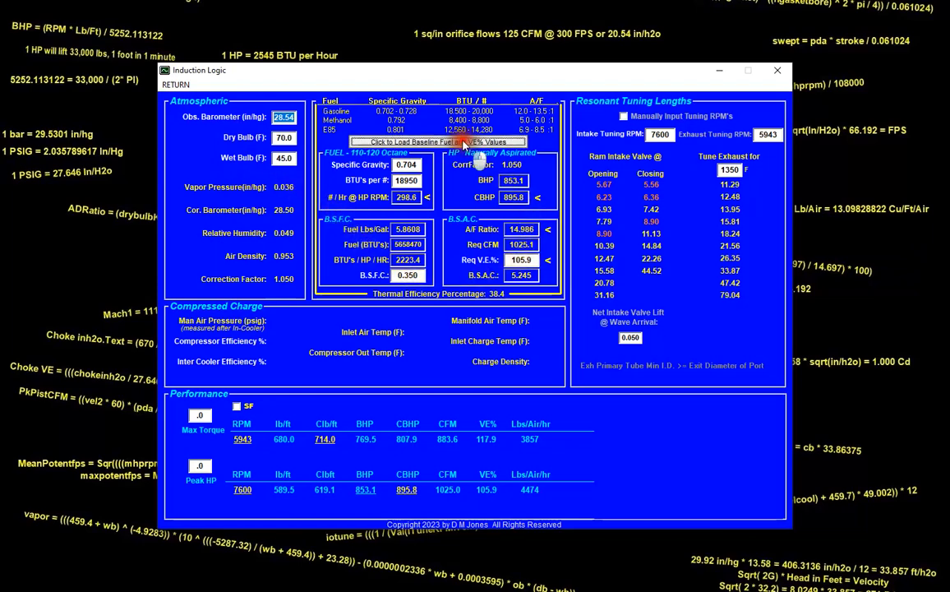
left_click(559, 359)
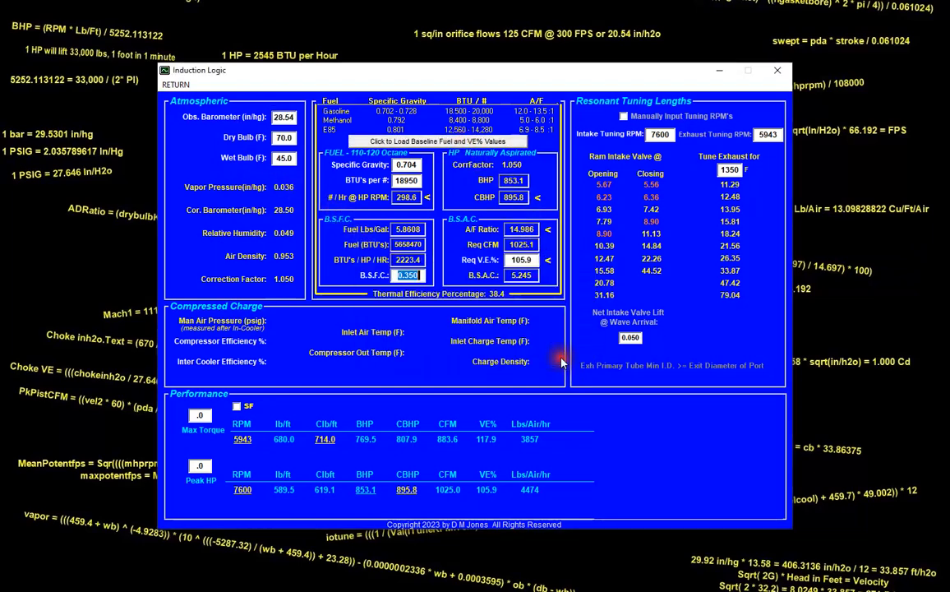
Step: Examine the CBHP field and the intake and exhaust tuning RPM fields, and return to the main form
left_click(538, 199)
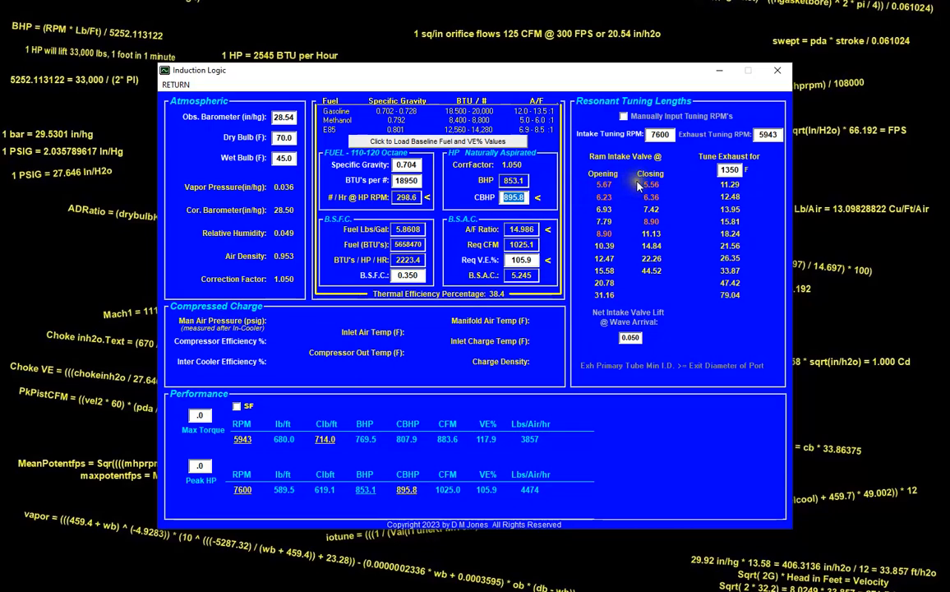
left_click_drag(767, 135, 756, 136)
left_click_drag(666, 136, 598, 124)
key("Tab")
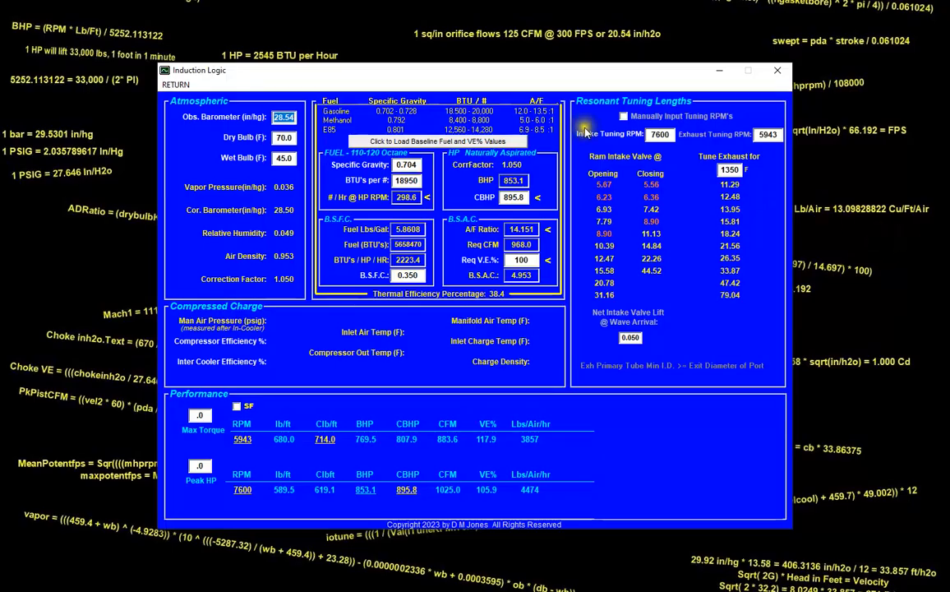
left_click(175, 84)
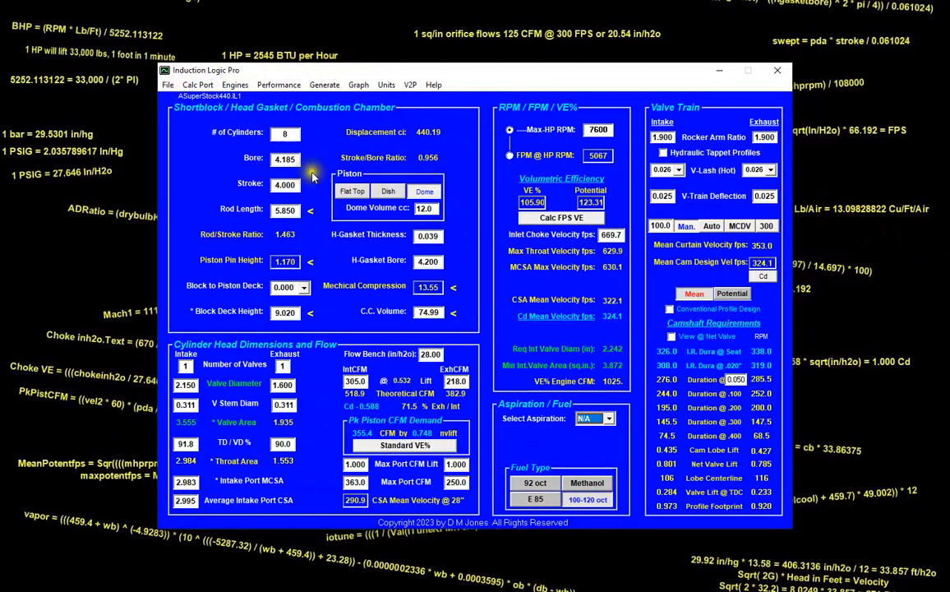
Step: Set the aspiration to T/C, view the compressed charge section on the engine performance form, and return to the main form
left_click(606, 418)
left_click(596, 441)
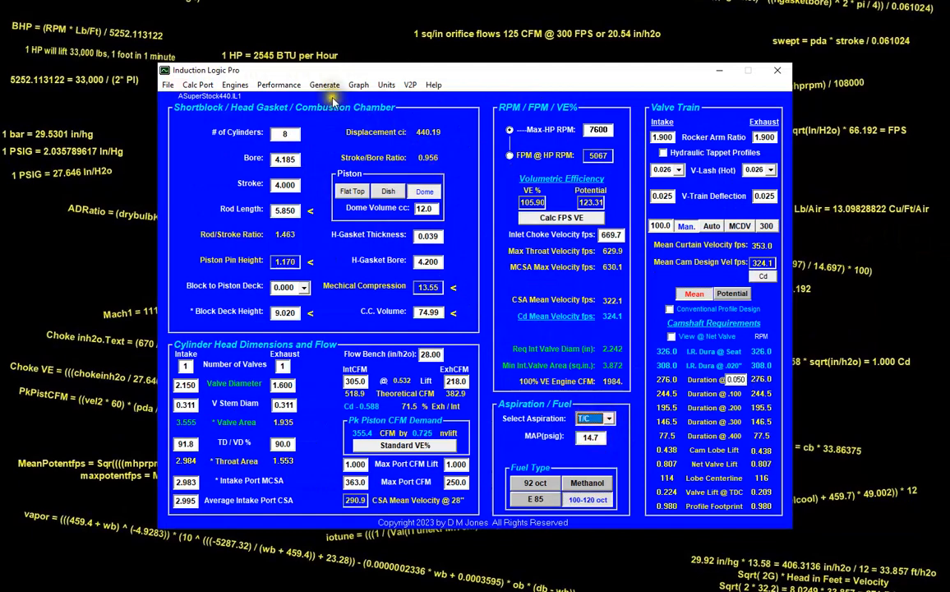
left_click(279, 85)
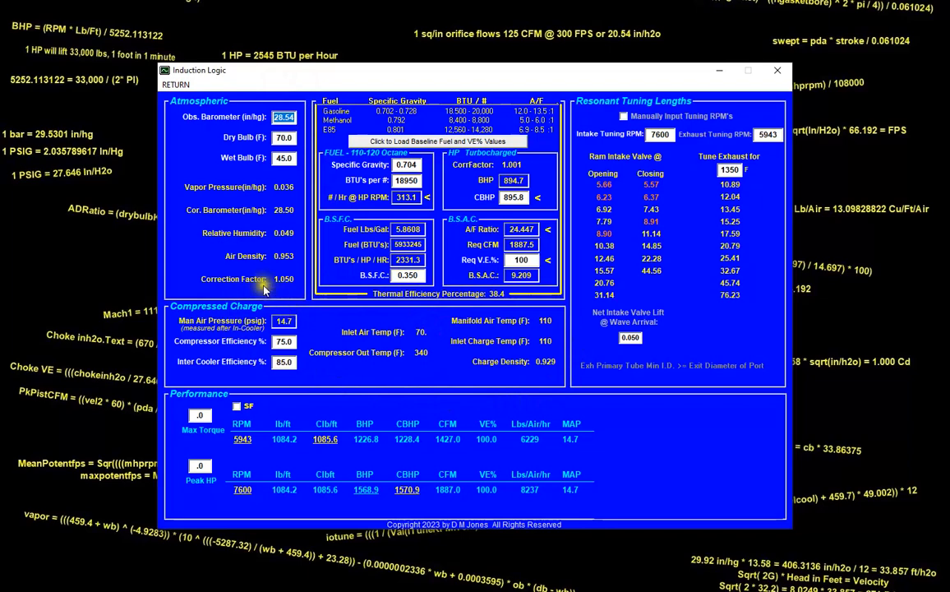
left_click(176, 86)
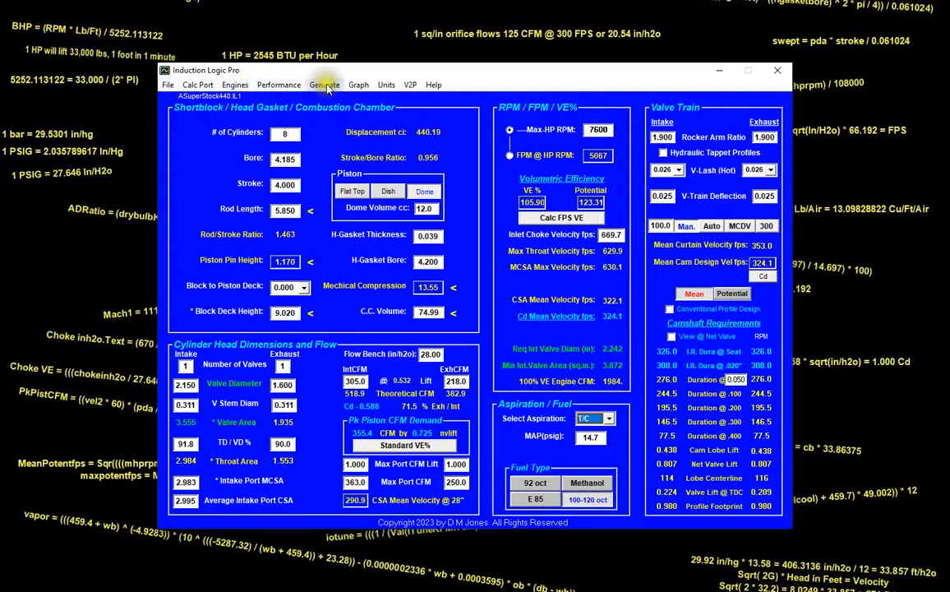
Step: Set the aspiration back to N/A, review the naturally aspirated engine performance form, and return to the main form
left_click(611, 422)
left_click(591, 430)
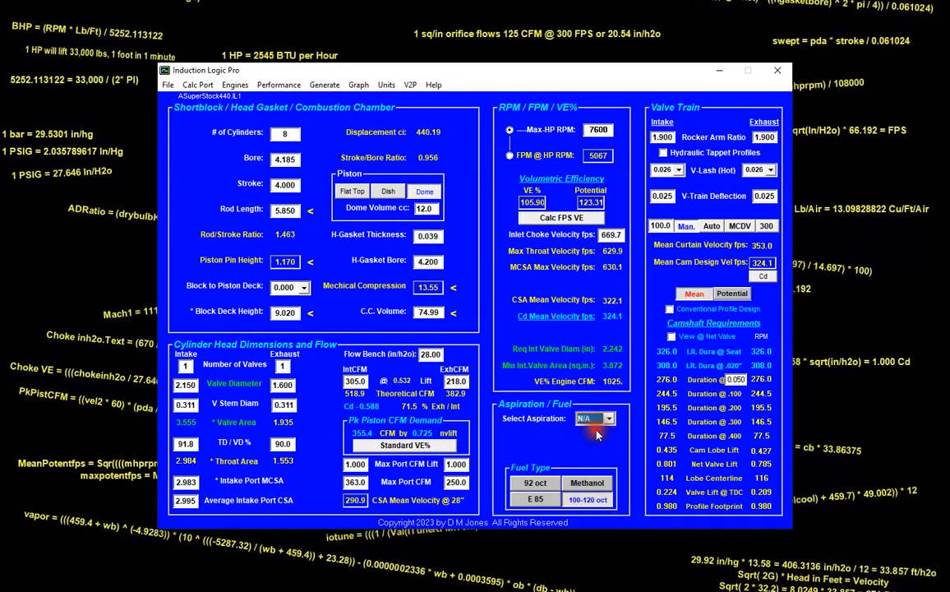
left_click(279, 84)
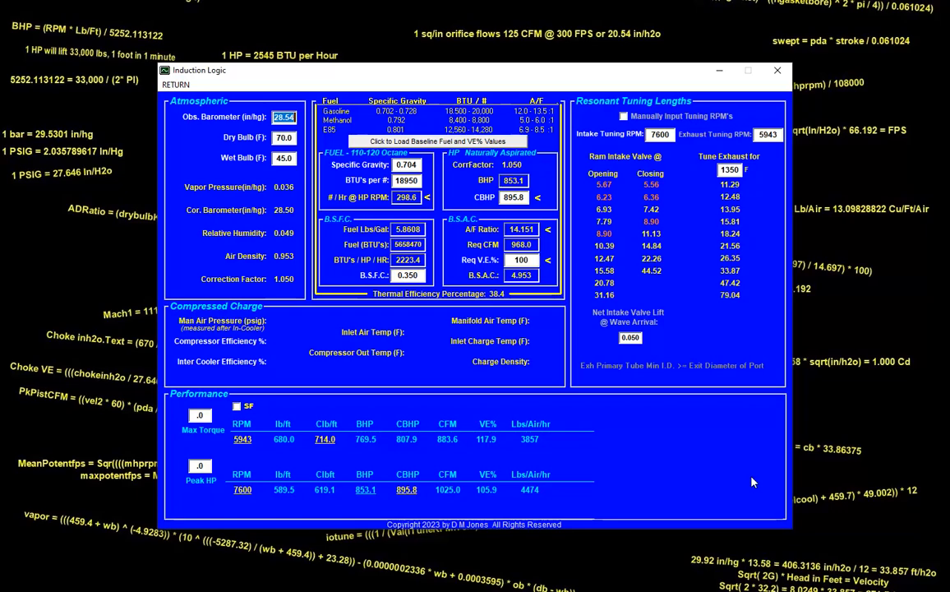
left_click(182, 85)
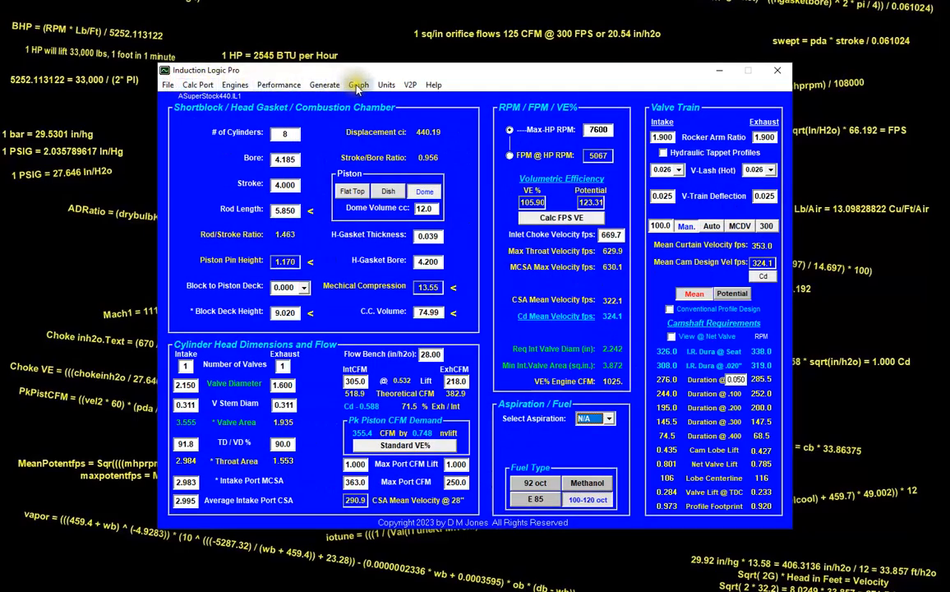